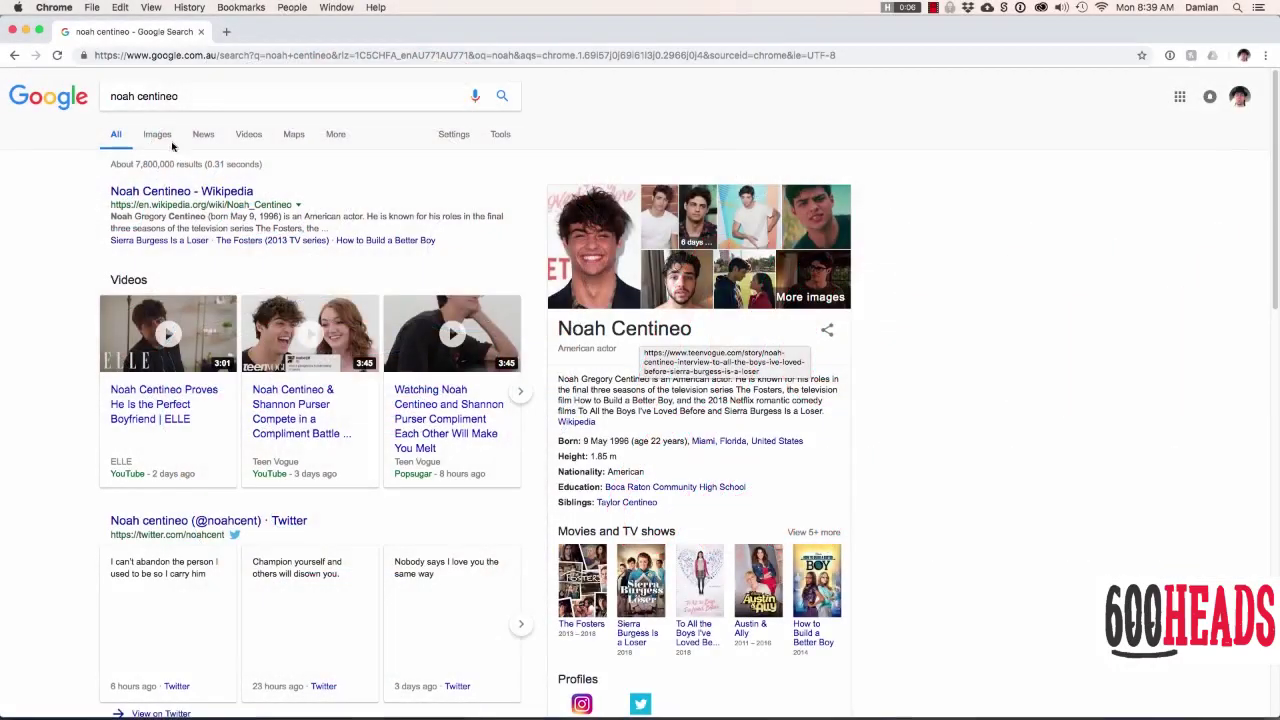
Step: Switch the Google search results for the actor to the Images tab
left_click(160, 136)
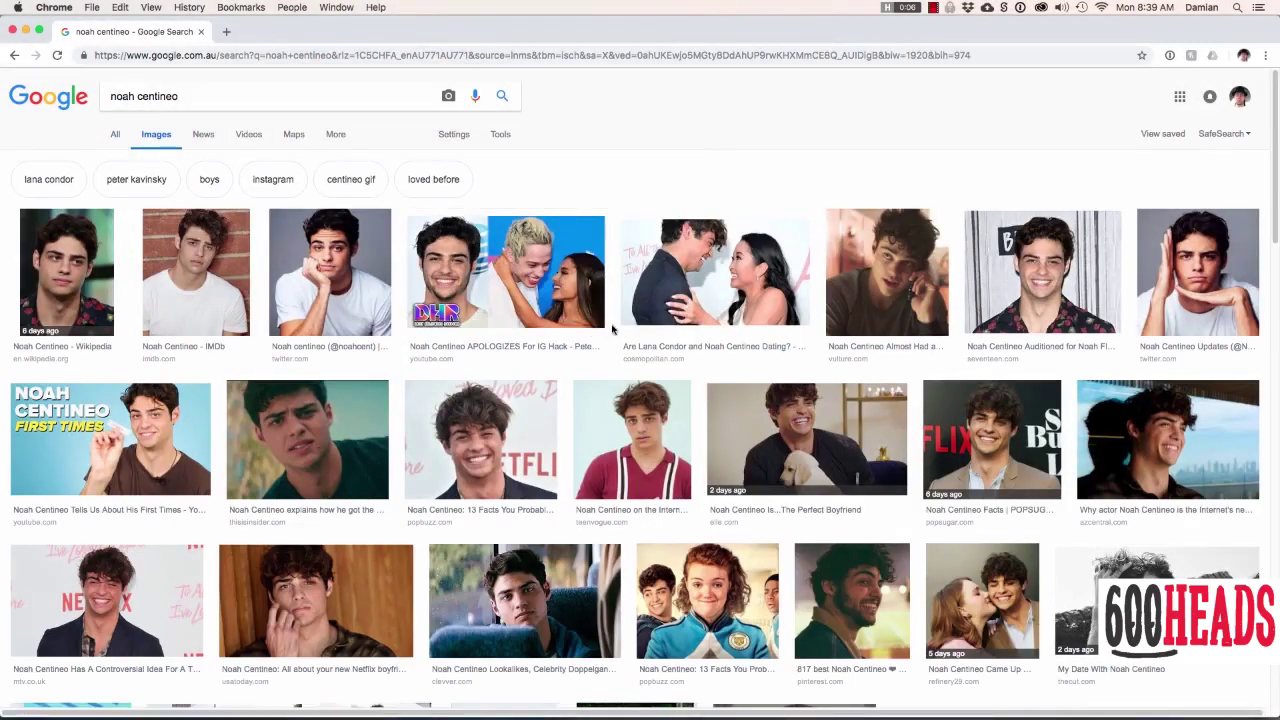
Step: Browse the image results and copy the Teen Vogue portrait photo
scroll(595, 333, "down", 5)
scroll(604, 333, "down", 1)
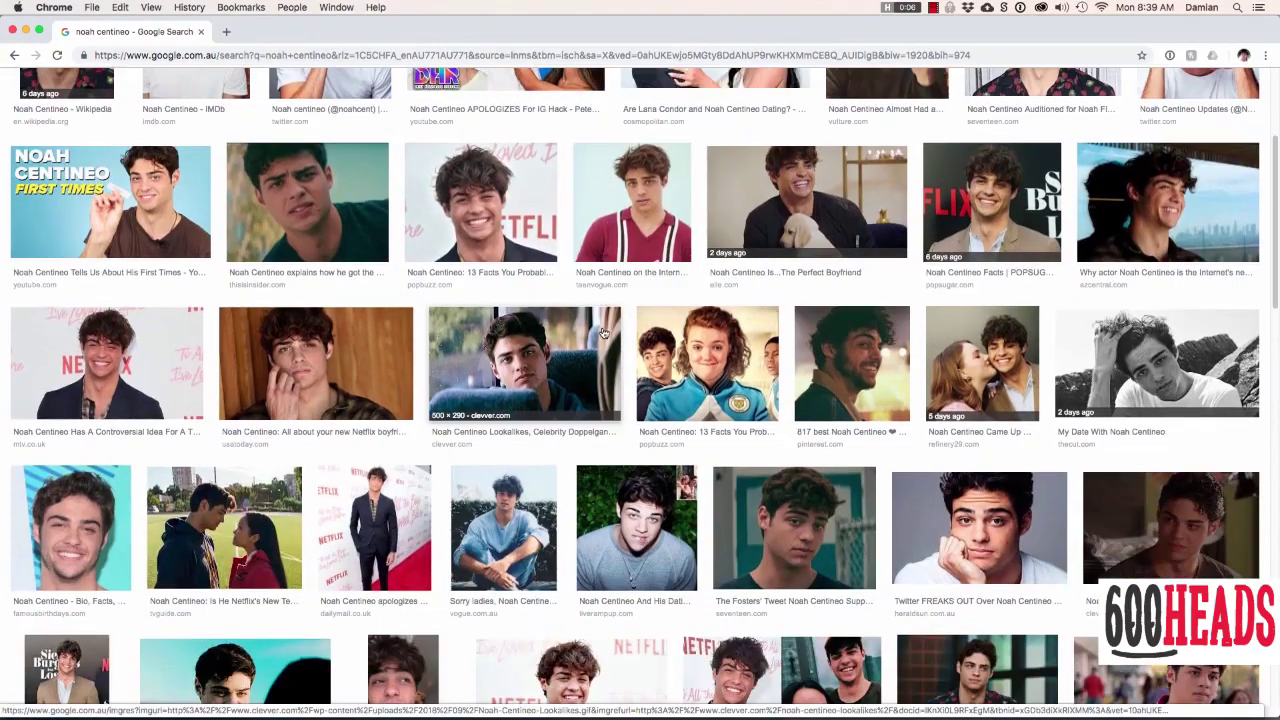
scroll(600, 332, "down", 2)
scroll(643, 420, "down", 1)
scroll(649, 421, "up", 1)
scroll(648, 420, "up", 1)
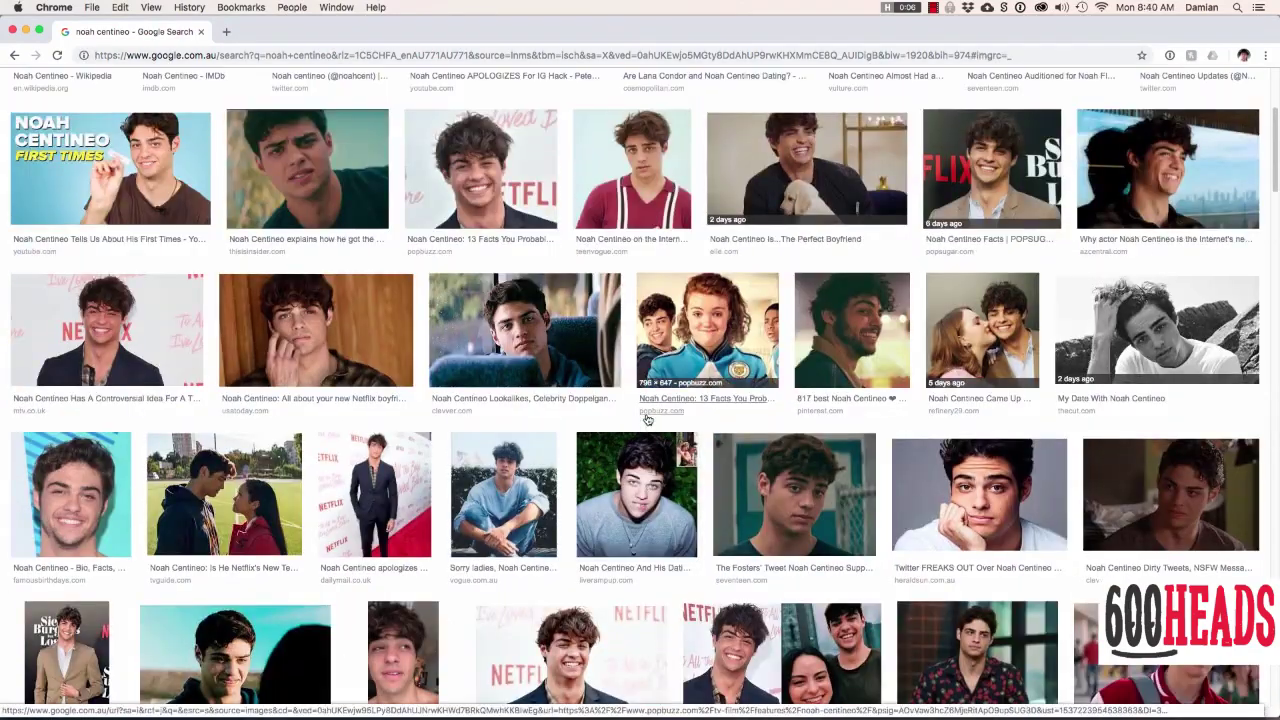
scroll(647, 420, "up", 3)
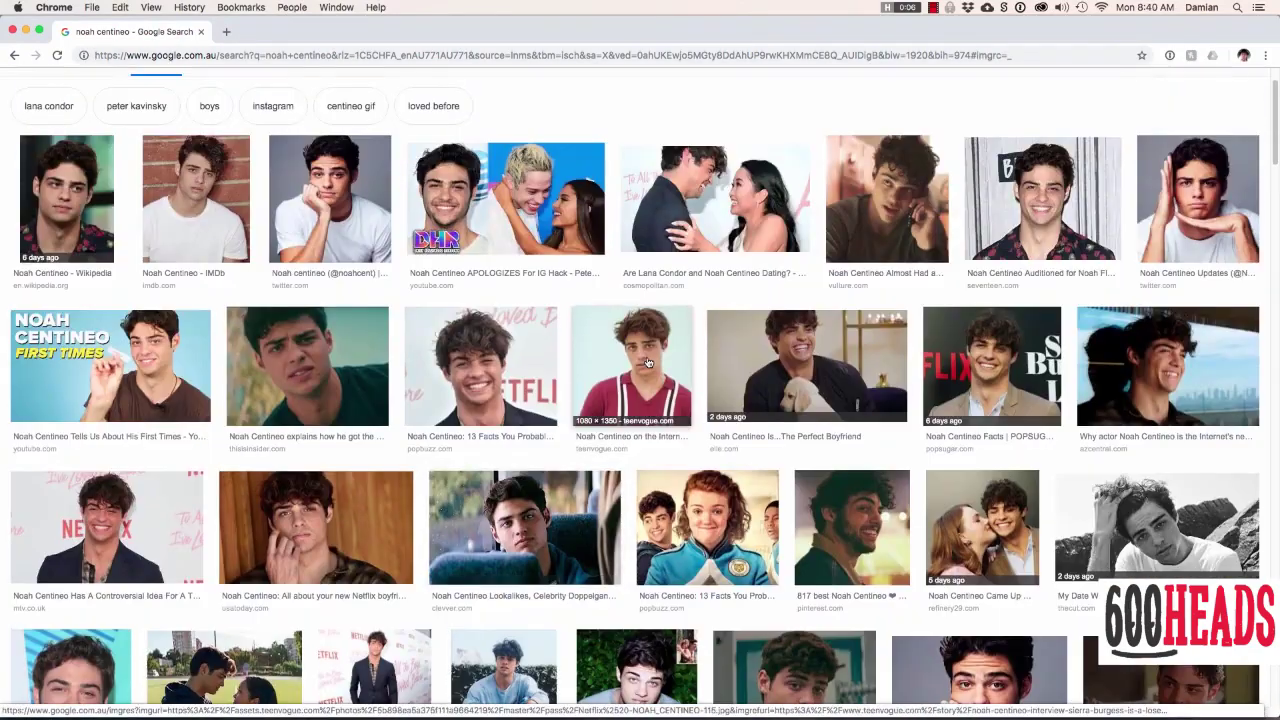
left_click(649, 374)
right_click(538, 382)
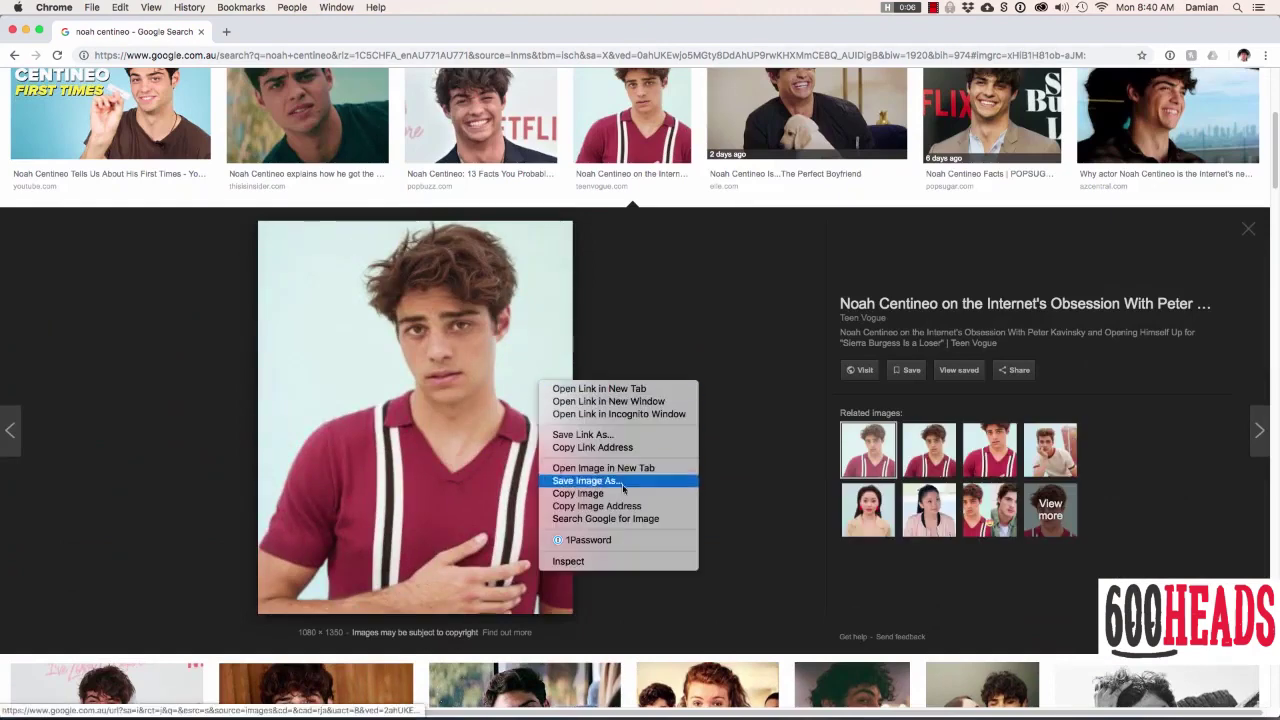
left_click(614, 486)
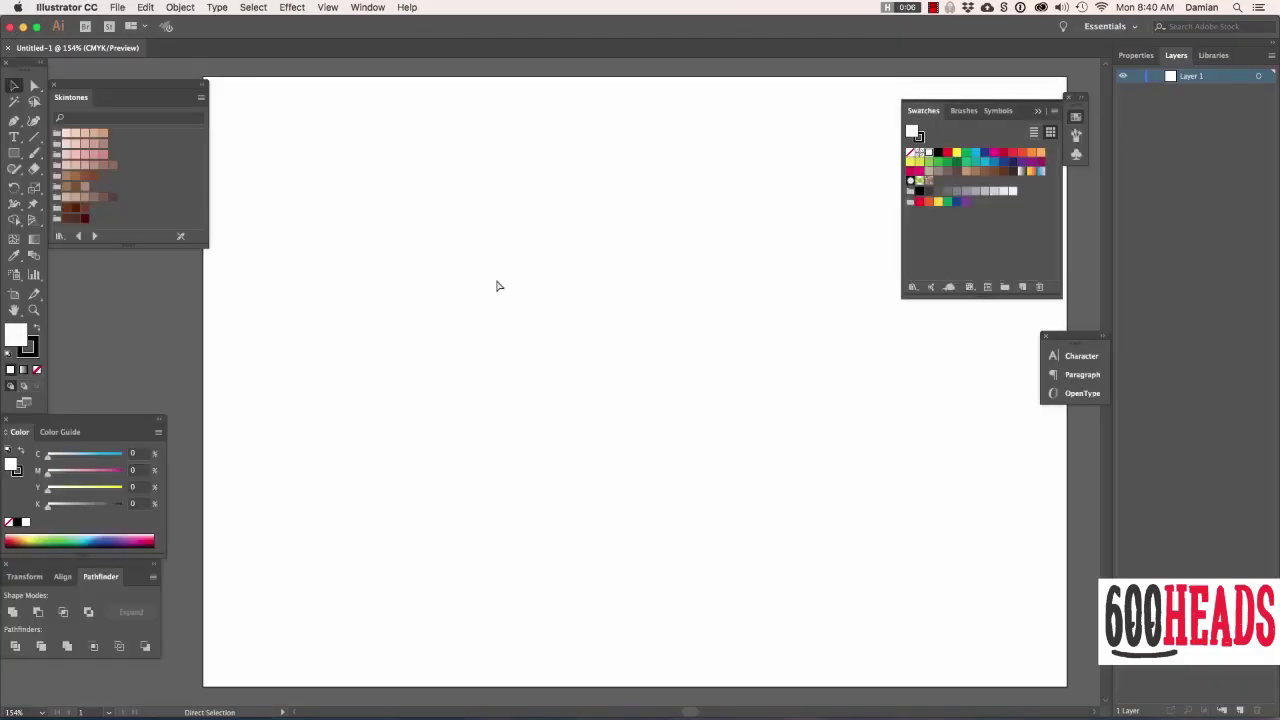
Step: Paste the photo into Illustrator, scale it onto the artboard, add Layer 2 and lock Layer 1
key("super+v")
key("super+minus")
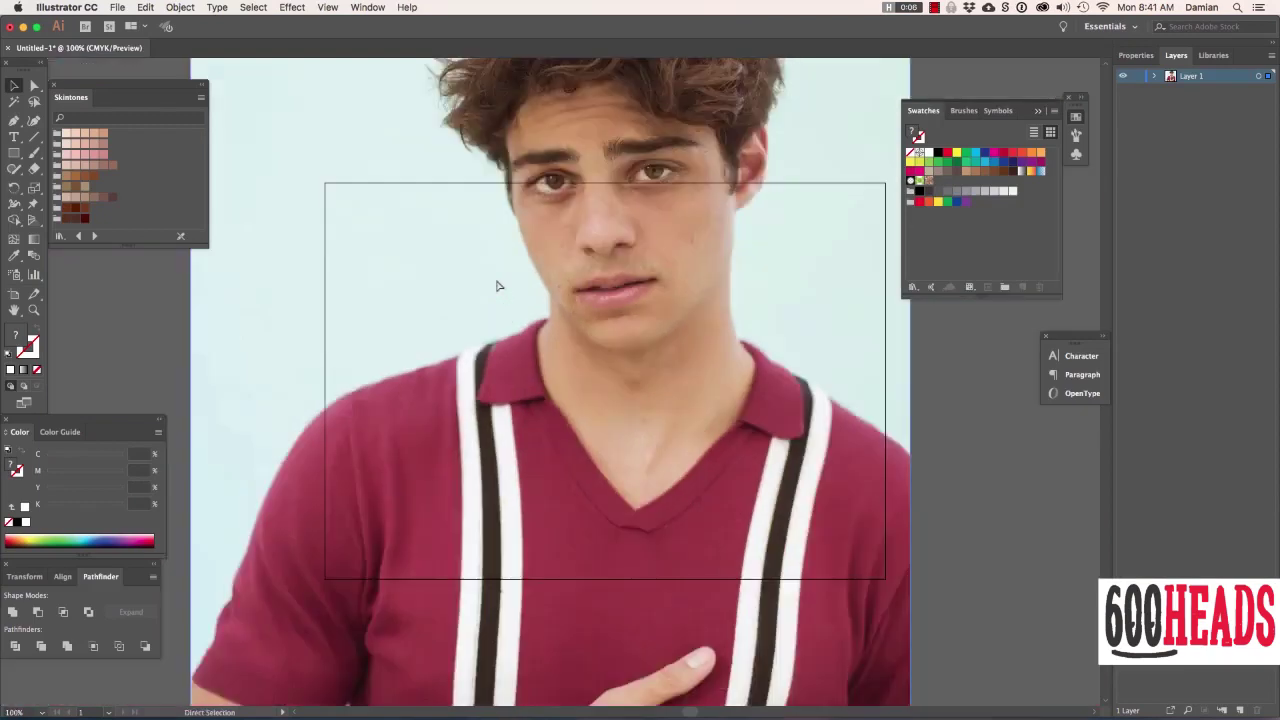
key("super+minus")
left_click_drag(908, 80, 714, 328)
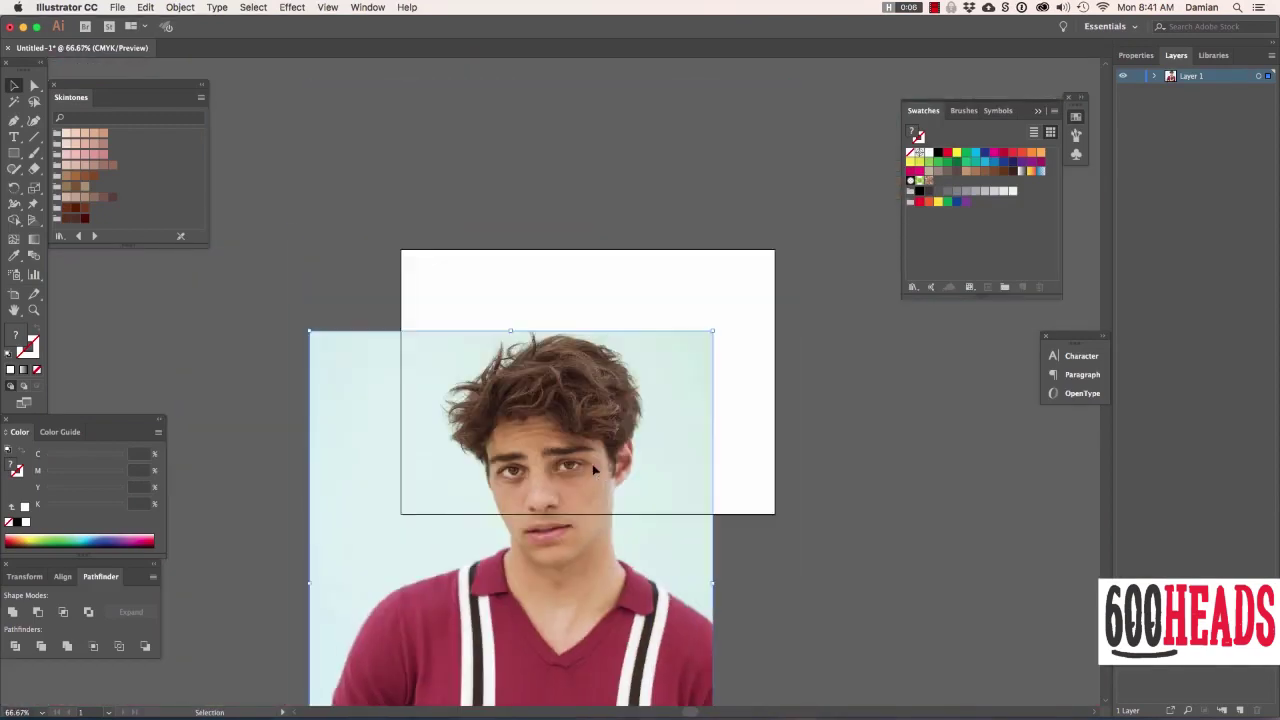
left_click_drag(684, 468, 728, 400)
left_click(1238, 710)
left_click(1136, 90)
Step: Start a Pen path on Layer 2 with a curved segment along the left jaw
key("p")
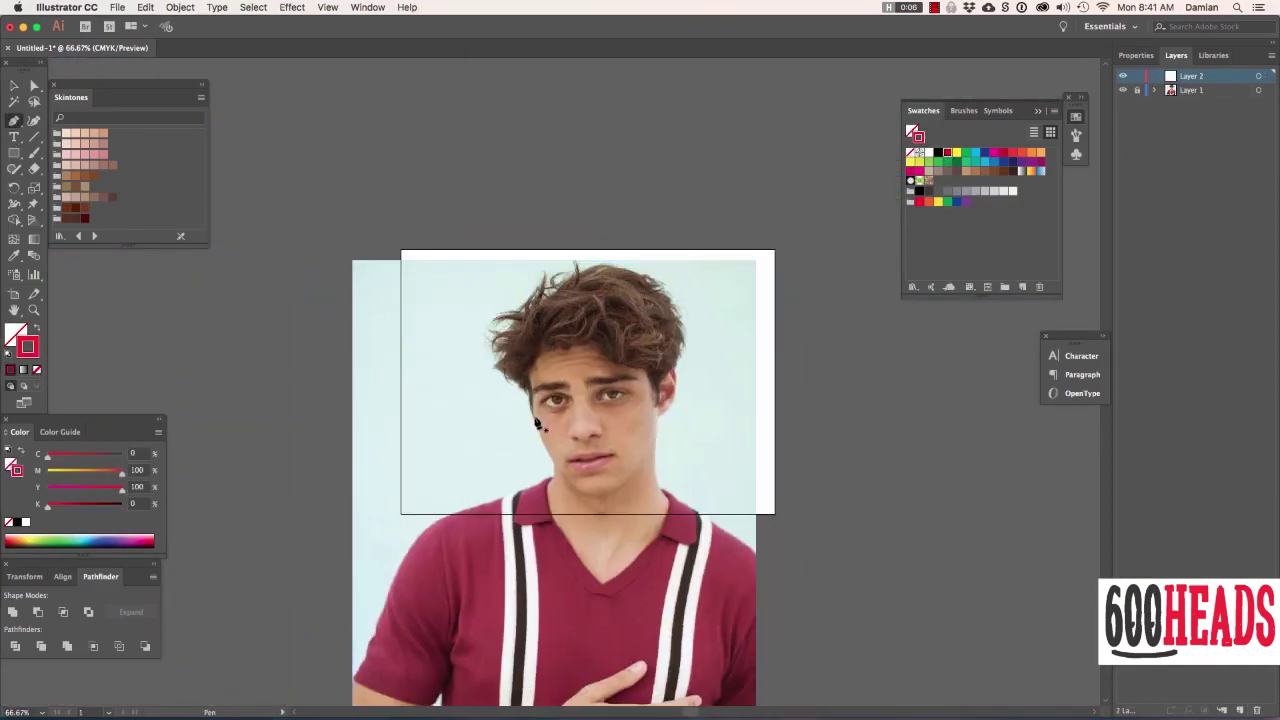
key("super+plus")
key("super+plus")
key("super+plus")
scroll(571, 457, "down", 3)
left_click(334, 222)
left_click_drag(400, 393, 438, 446)
Step: Continue the path around the chin, up the right jaw and along the ear
left_click_drag(495, 540, 523, 563)
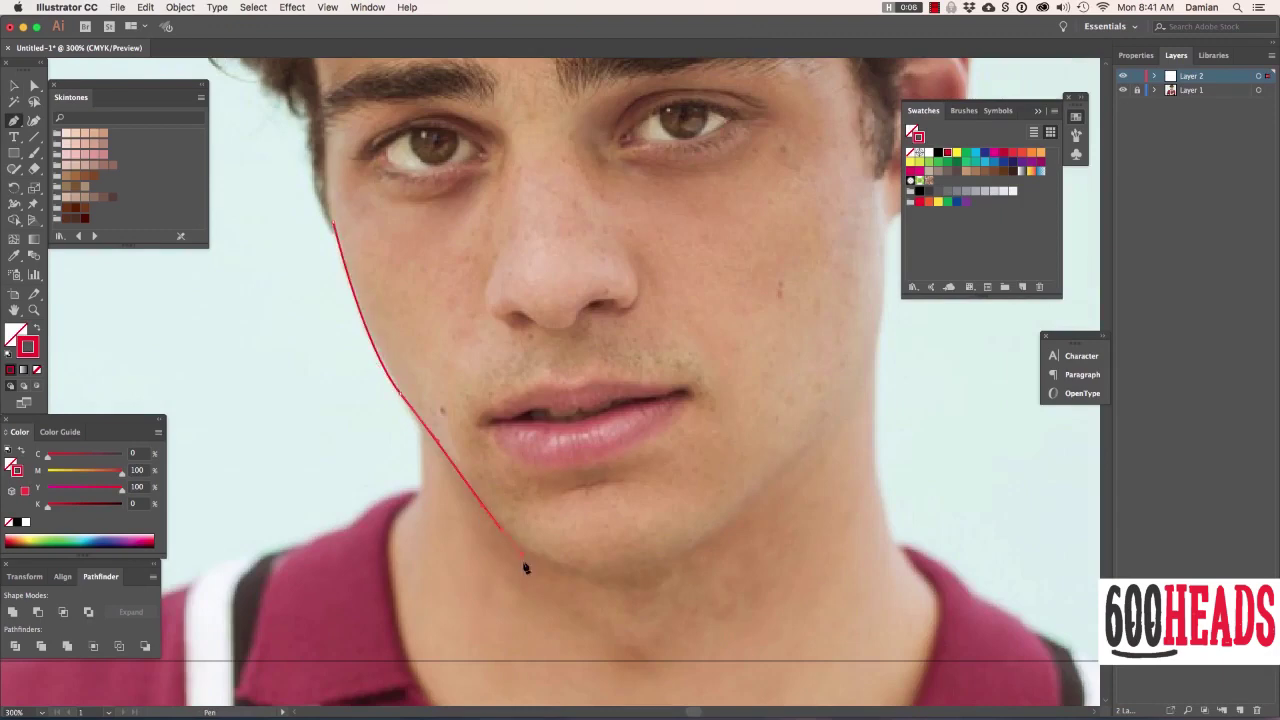
left_click_drag(671, 566, 763, 491)
left_click(880, 320)
left_click(889, 257)
left_click_drag(853, 308, 573, 578)
left_click(608, 490)
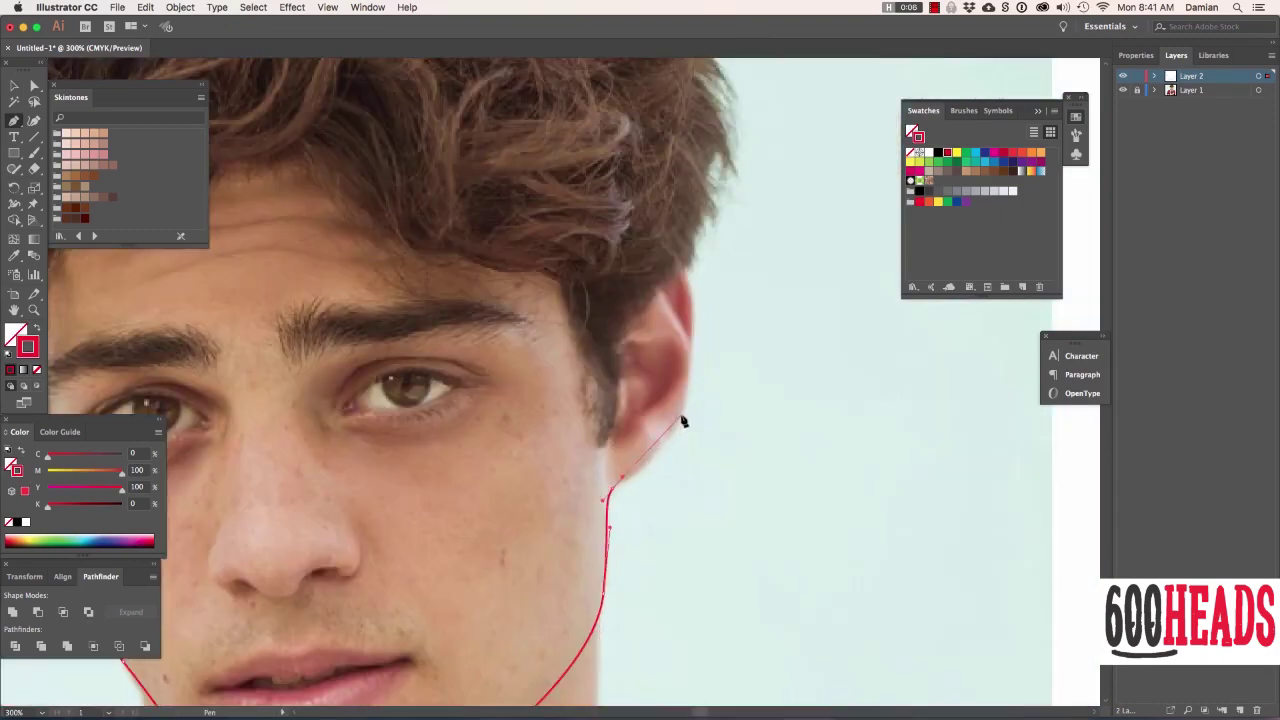
left_click_drag(692, 292, 686, 275)
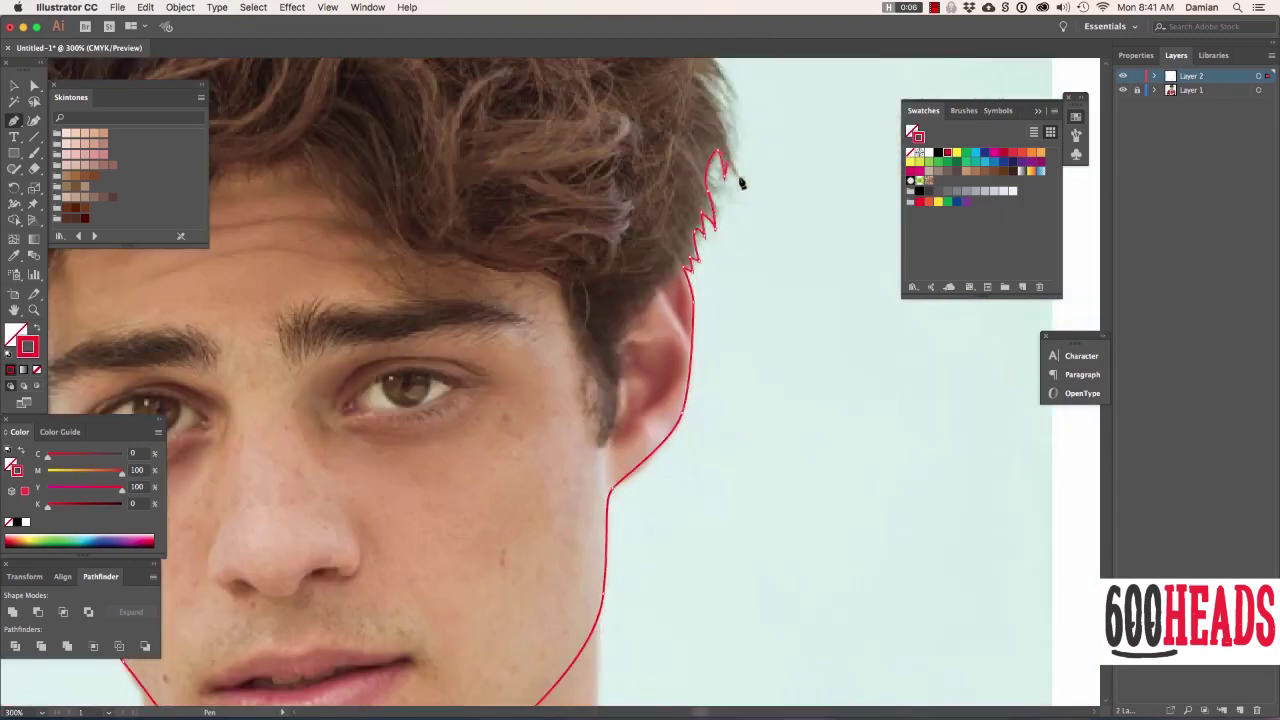
Step: Zigzag the path up the spiky right edge of the hair
left_click_drag(708, 205, 762, 363)
left_click(741, 302)
left_click(712, 246)
left_click(727, 243)
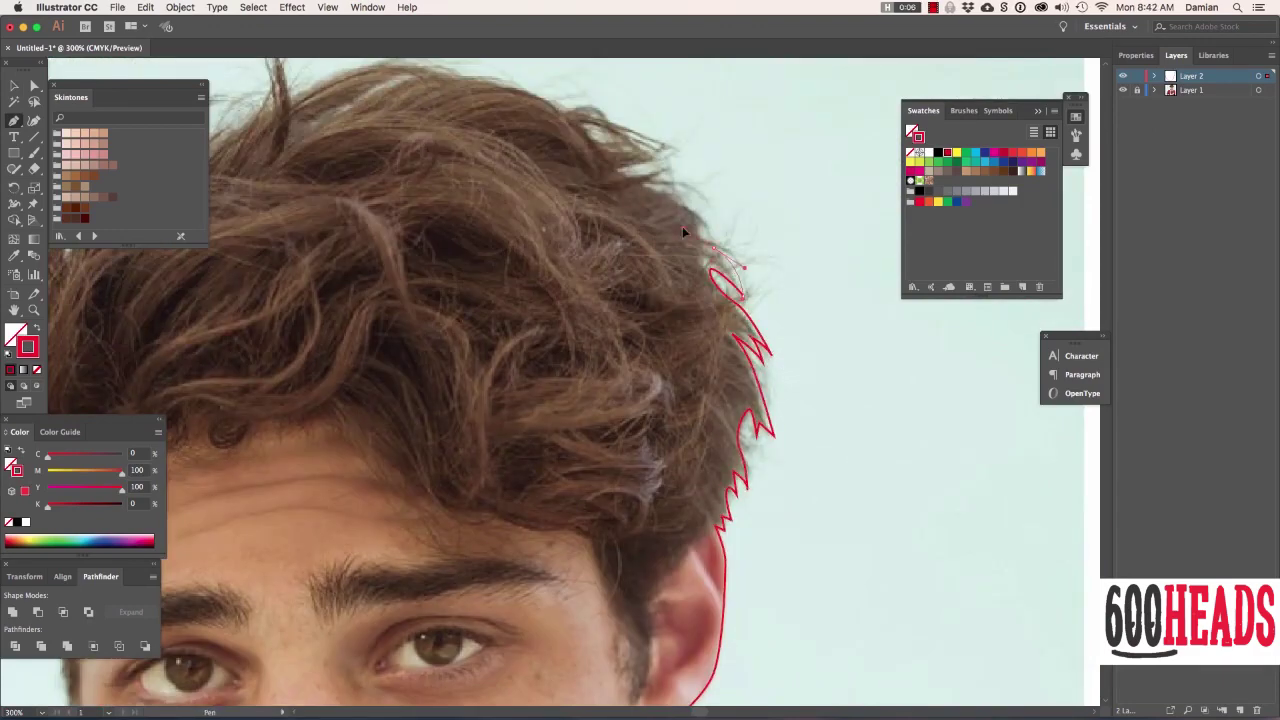
left_click(700, 220)
left_click(688, 186)
left_click(659, 184)
Step: Trace across the top of the hair through the tall spike and curled hook
left_click_drag(591, 128, 768, 294)
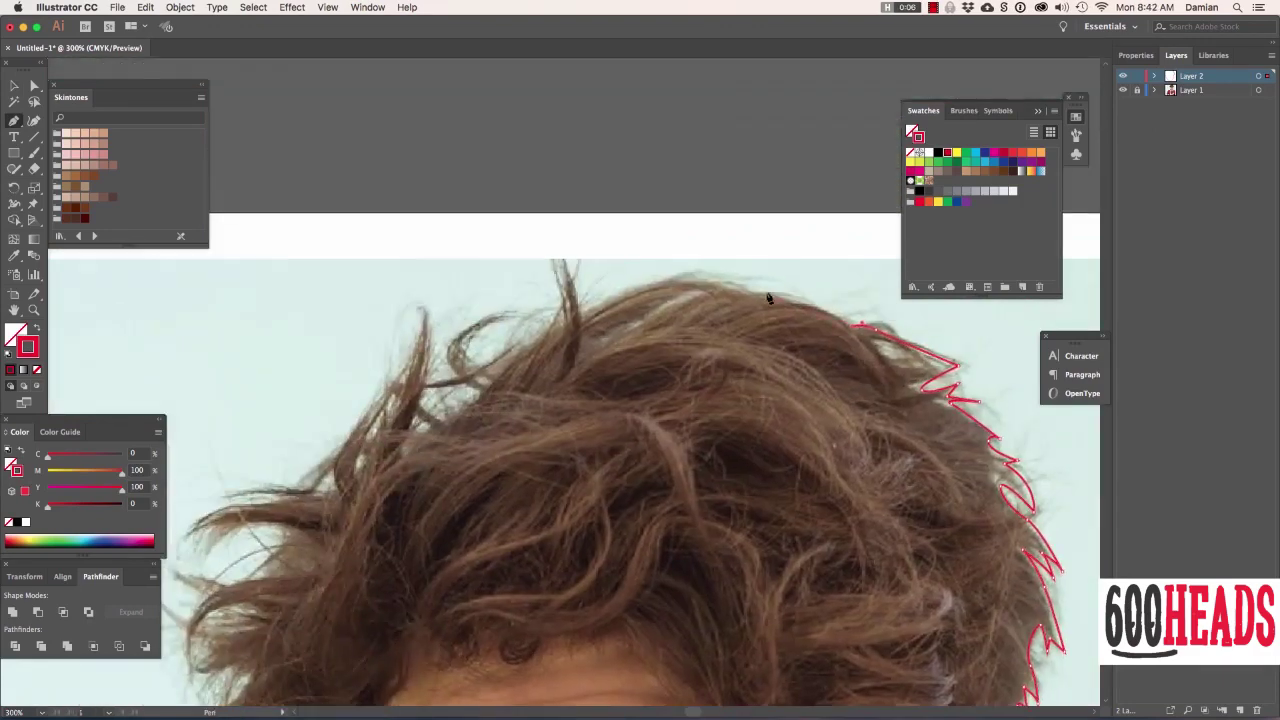
left_click_drag(543, 236, 519, 232)
left_click(555, 300)
left_click(517, 314)
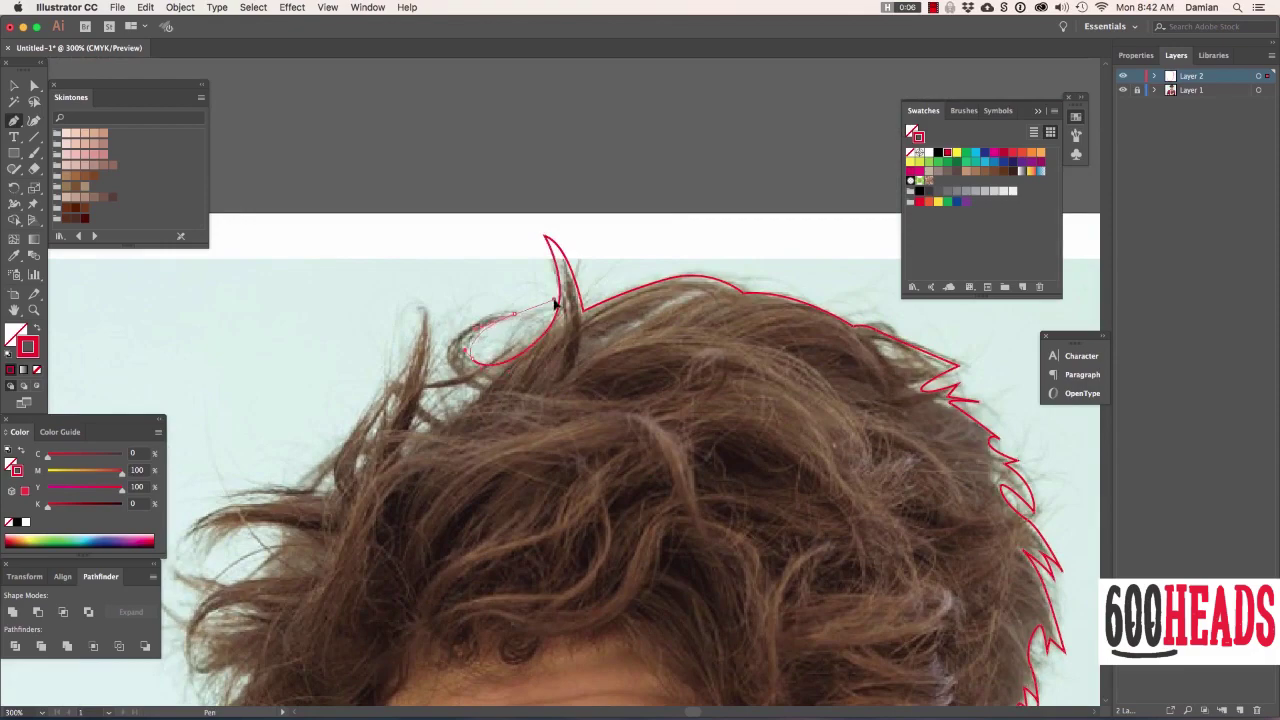
left_click(430, 383)
left_click(428, 299)
left_click(394, 399)
Step: Zigzag down the left hair spikes and curl toward the left temple
left_click_drag(348, 430, 435, 196)
left_click(420, 235)
left_click(275, 295)
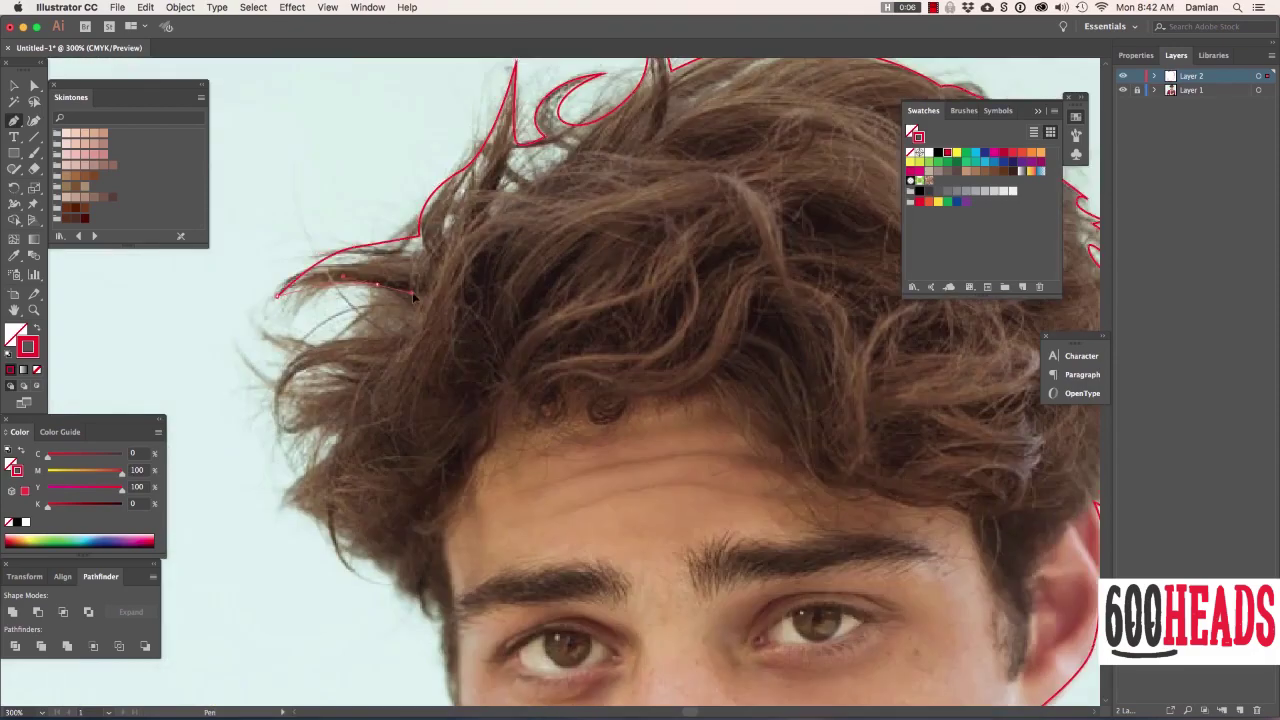
left_click(385, 290)
left_click(260, 340)
left_click(265, 390)
left_click(294, 437)
left_click(332, 430)
left_click(283, 505)
left_click(329, 518)
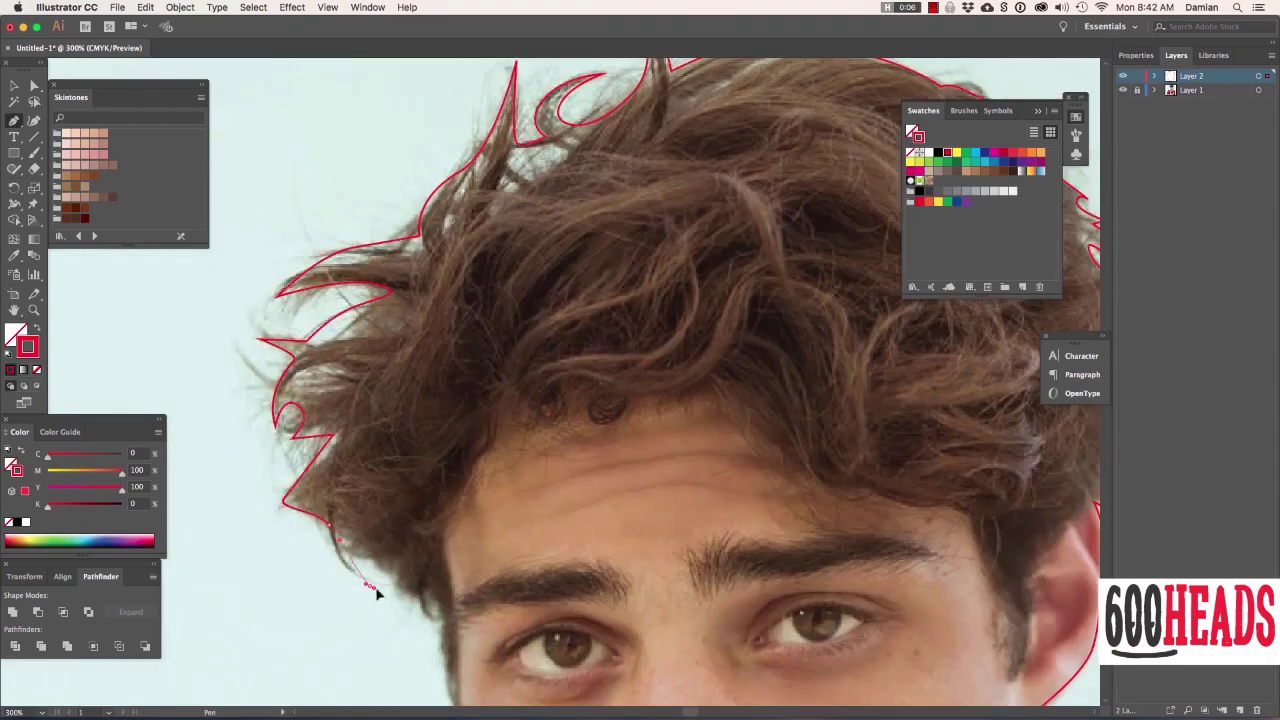
left_click_drag(369, 585, 372, 531)
Step: Trace the face line from the left hairline down the cheek, around the chin and up to the ear
left_click_drag(466, 647, 501, 417)
left_click(480, 465)
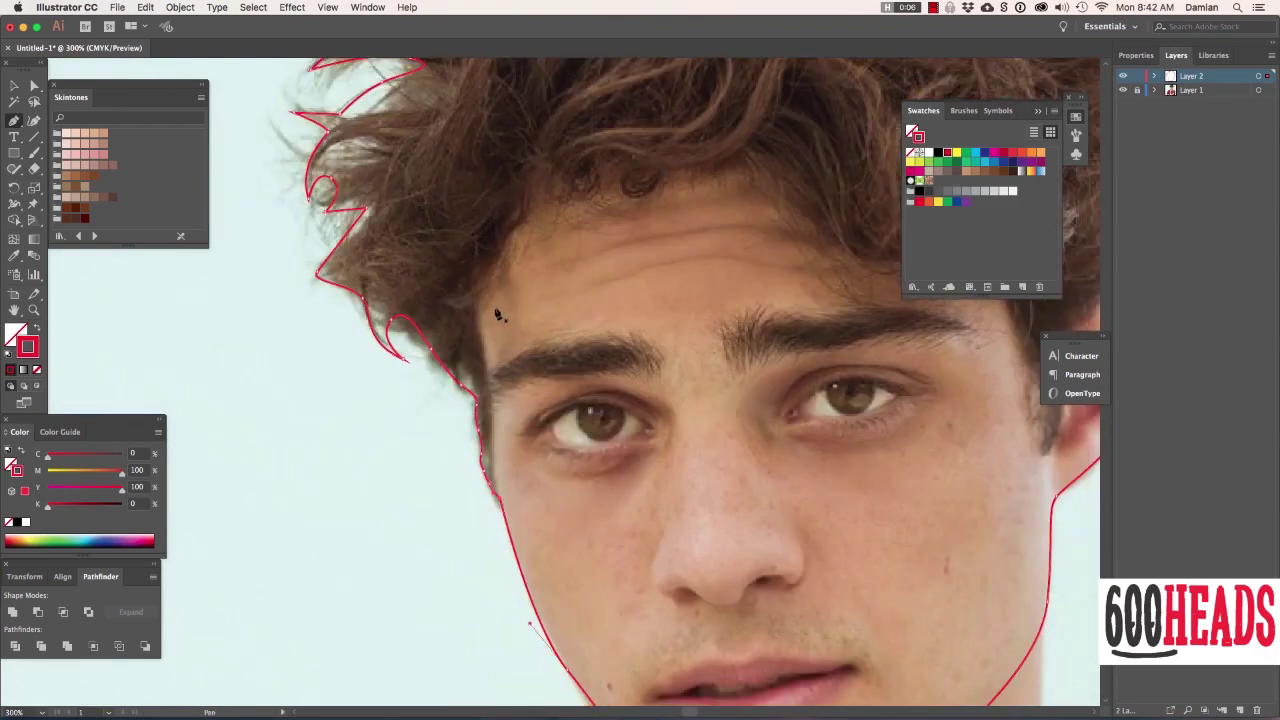
left_click_drag(506, 286, 481, 313)
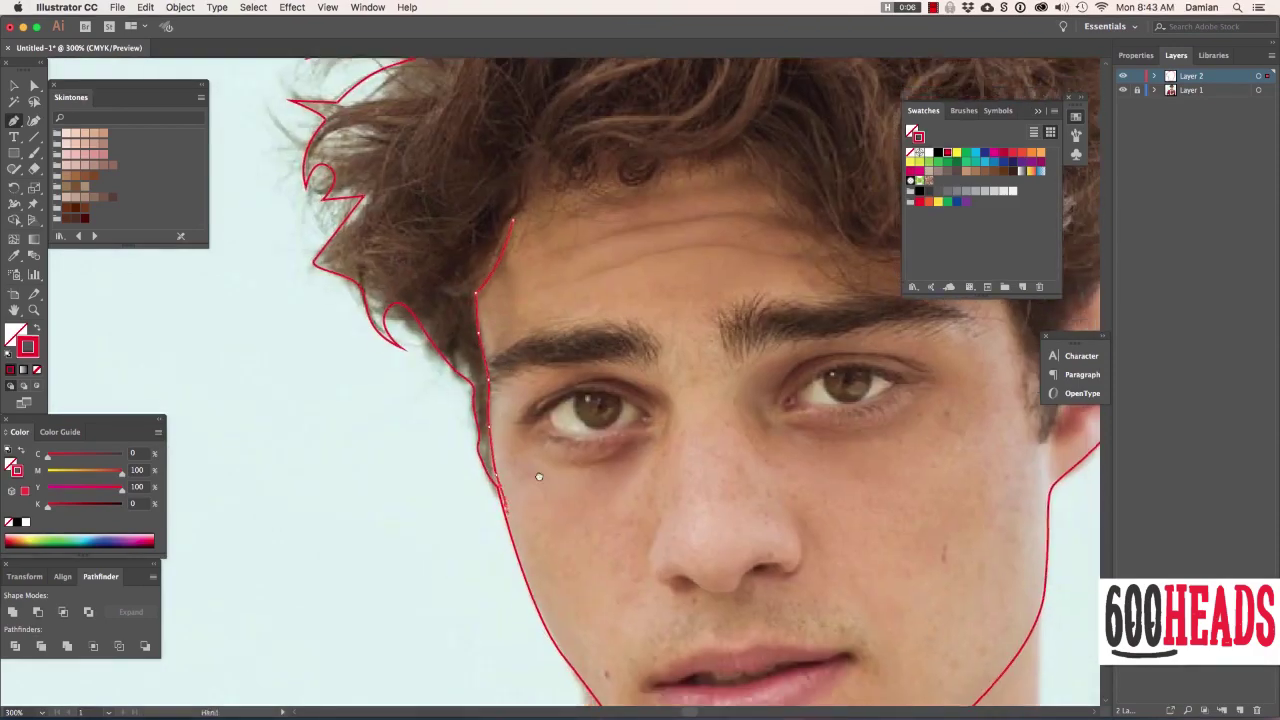
scroll(495, 436, "down", 5)
left_click(531, 463)
left_click(645, 552)
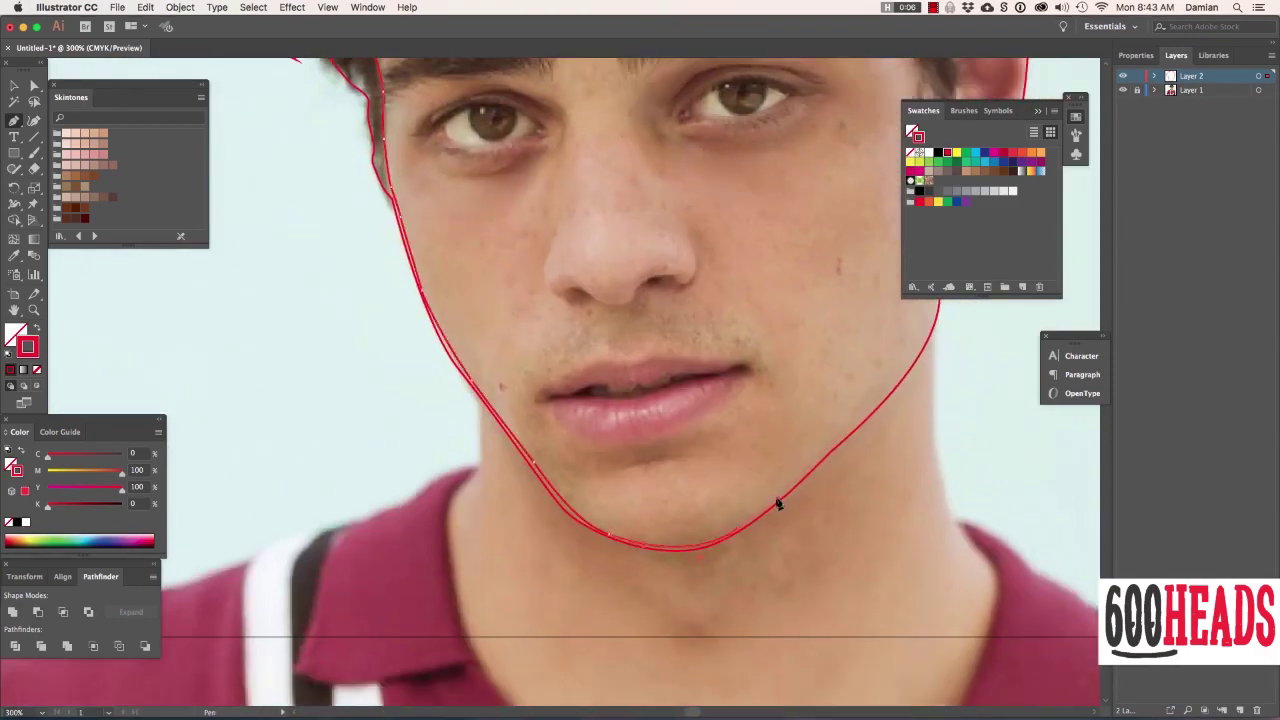
scroll(750, 470, "up", 3)
scroll(750, 470, "right", 4)
left_click(729, 443)
left_click(737, 337)
left_click(784, 141)
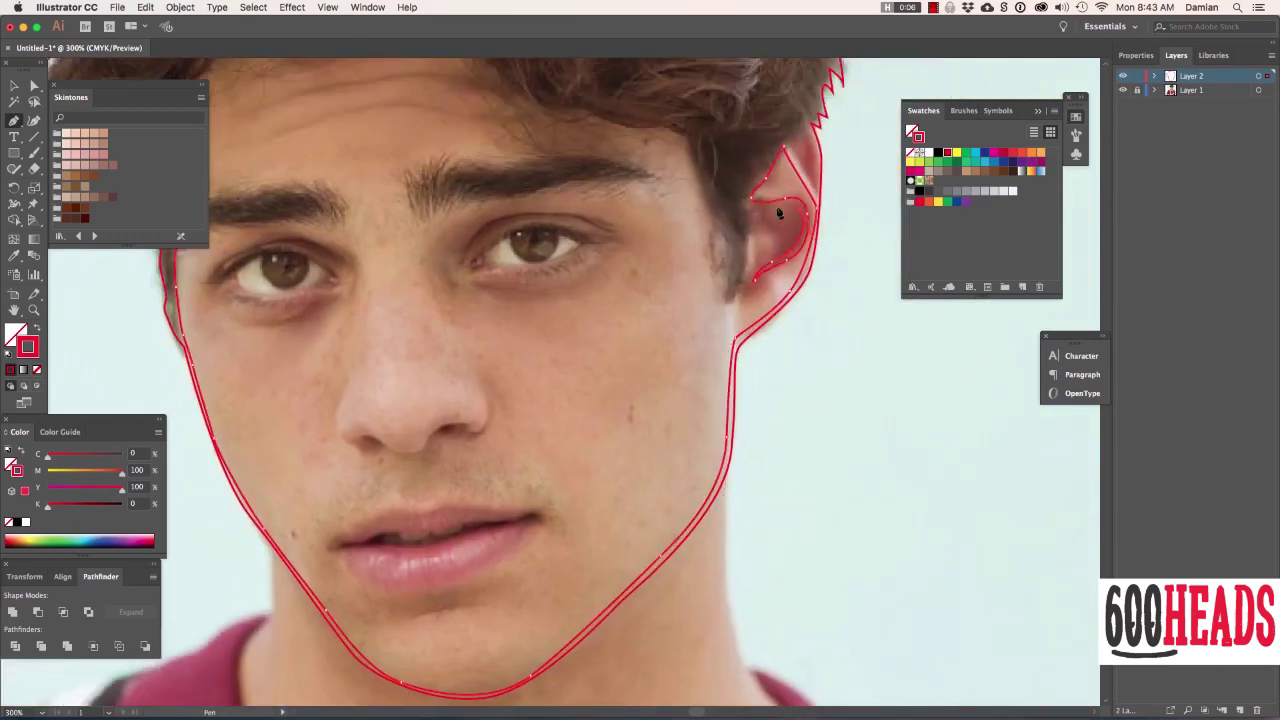
Step: Begin a new path with anchors along the forehead hairline
scroll(700, 330, "up", 5)
left_click(790, 381)
left_click(534, 258)
left_click(443, 276)
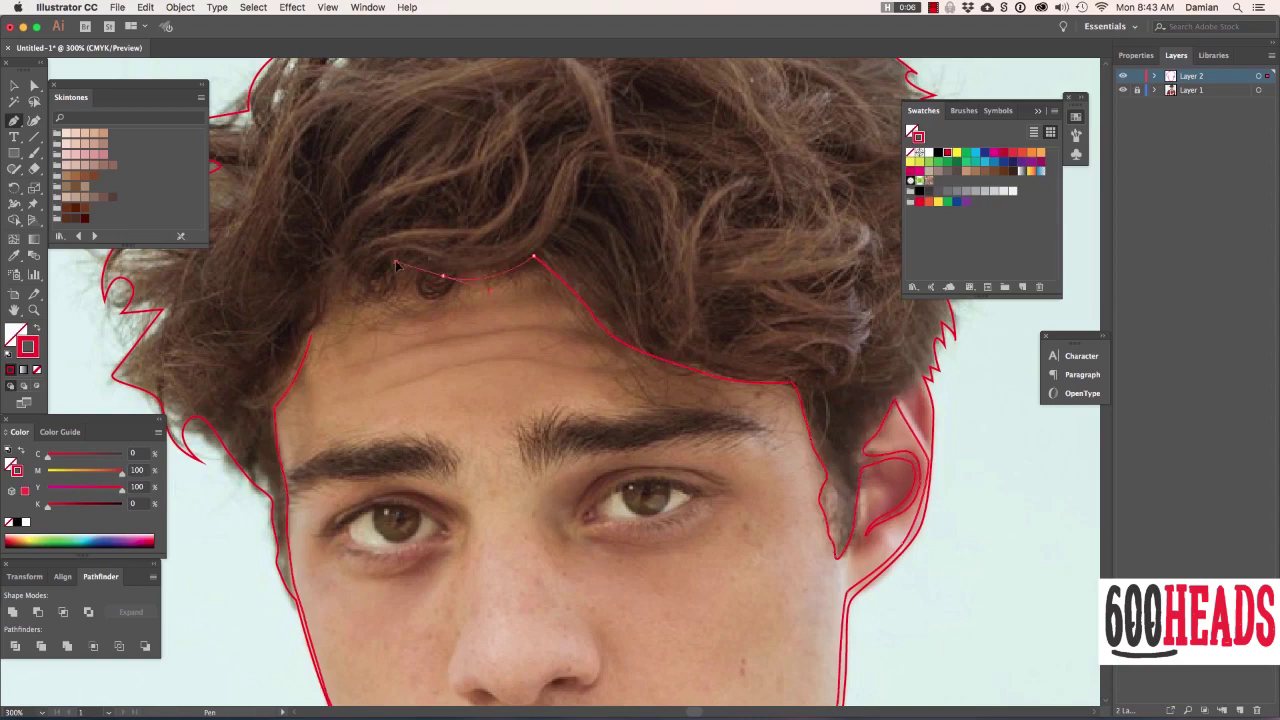
scroll(313, 338, "down", 5)
scroll(477, 373, "up", 2)
scroll(477, 373, "up", 2)
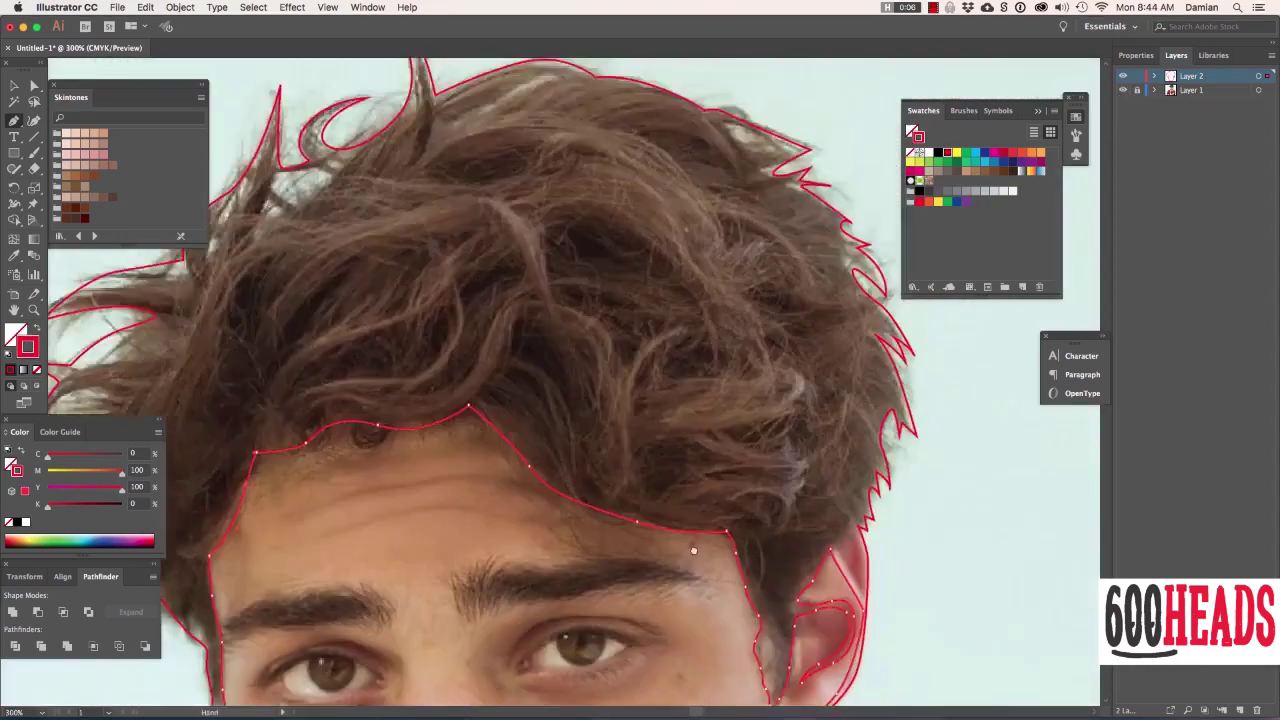
scroll(477, 373, "up", 2)
scroll(400, 490, "down", 4)
scroll(400, 490, "left", 3)
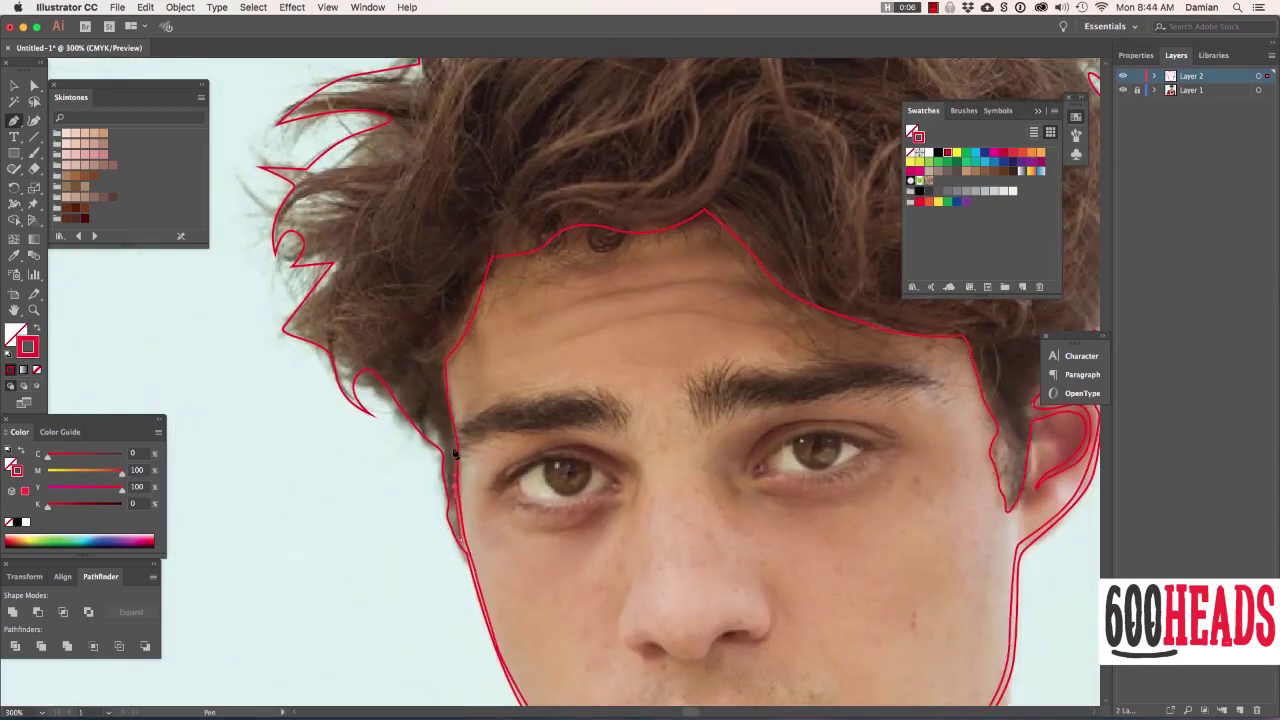
Step: Trace the hairline from the left temple across the forehead, hooking up into the hair
left_click(394, 357)
left_click(578, 225)
left_click(654, 233)
scroll(680, 228, "up", 3)
scroll(680, 228, "right", 2)
left_click(690, 243)
left_click(738, 248)
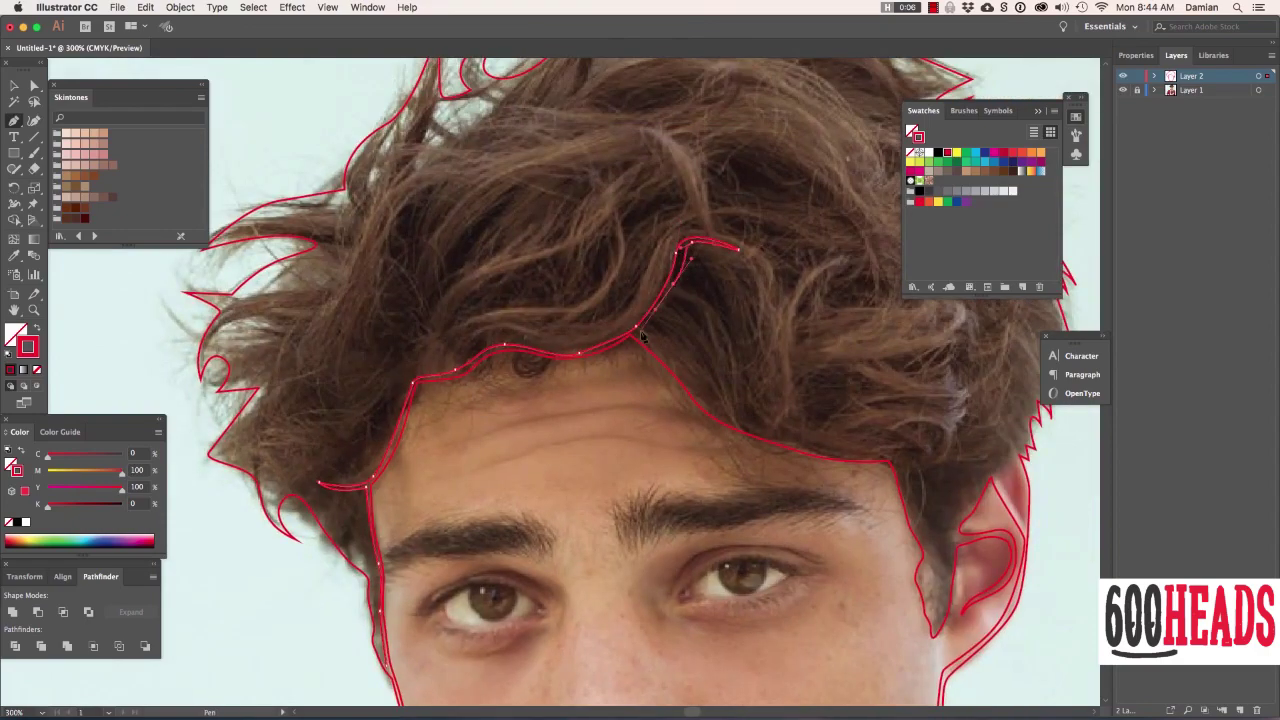
scroll(920, 455, "up", 3)
scroll(920, 455, "right", 5)
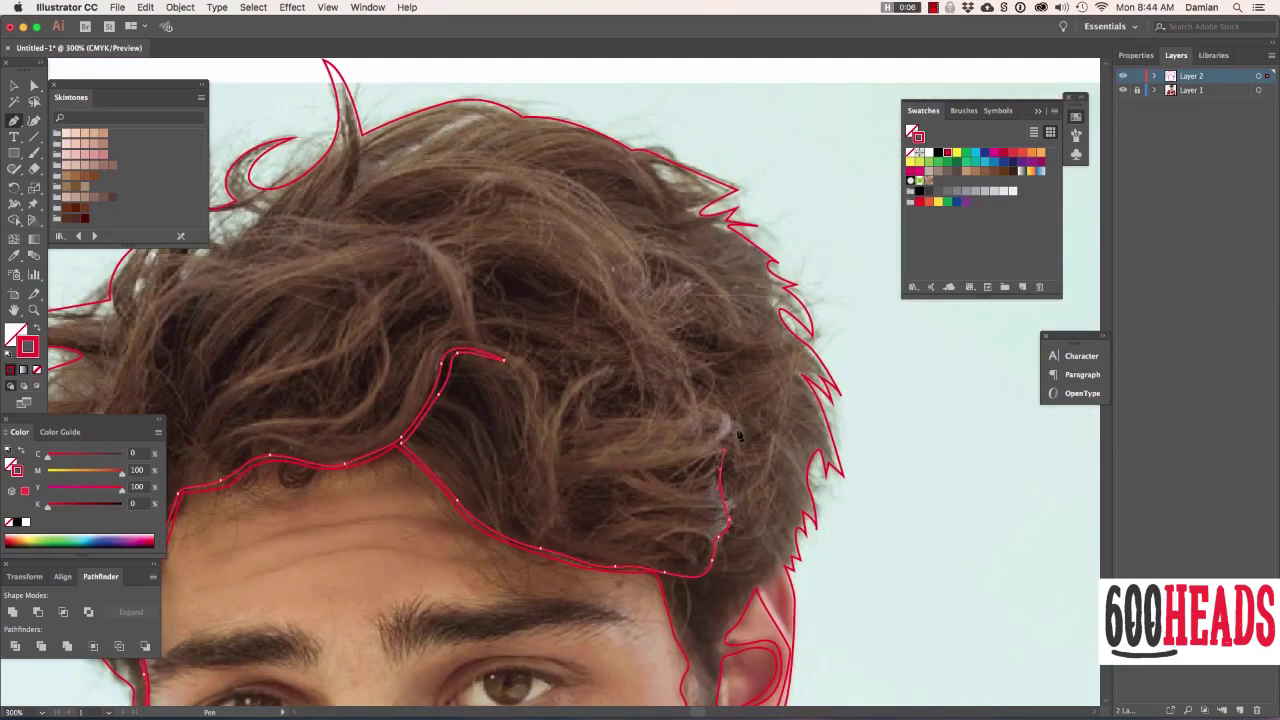
Step: Add short outlines along the hair edge beside the right ear
left_click(701, 398)
left_click(737, 424)
left_click_drag(706, 587, 602, 490)
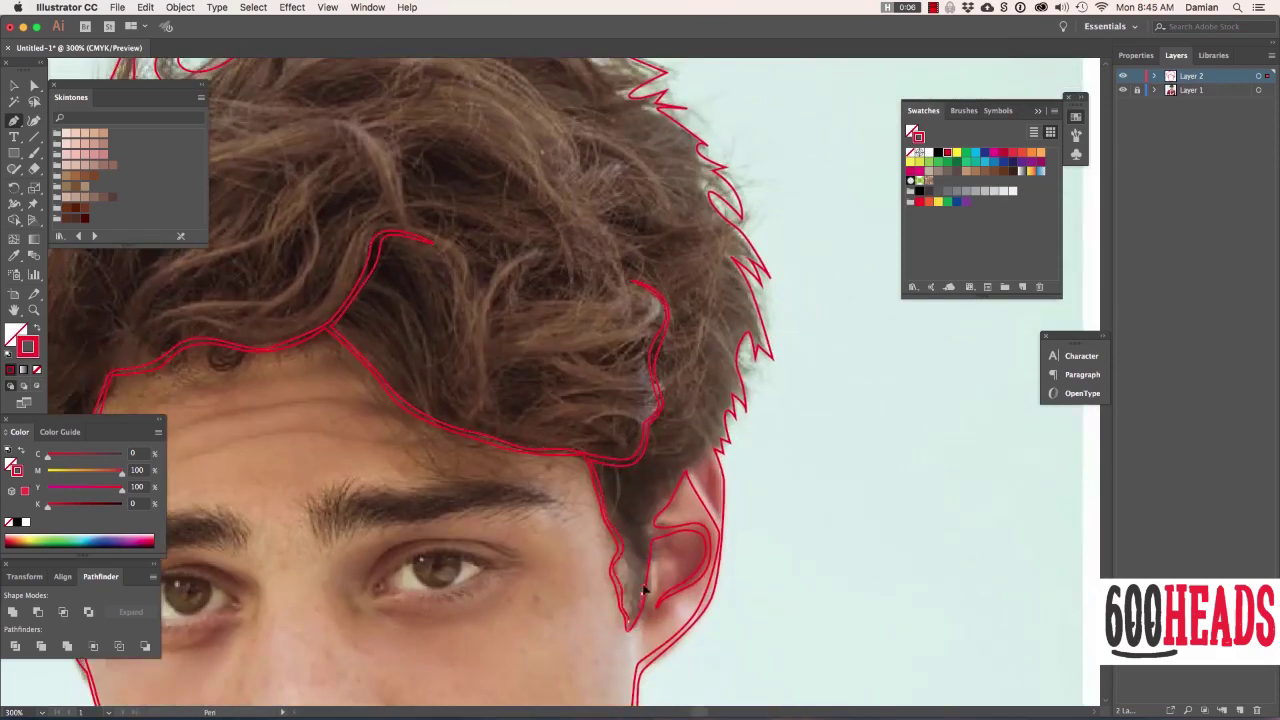
left_click(703, 446)
left_click(727, 407)
Step: Zoom in and trace the zigzag hair tips along the top of the head
key("ctrl+plus")
left_click_drag(689, 357, 738, 515)
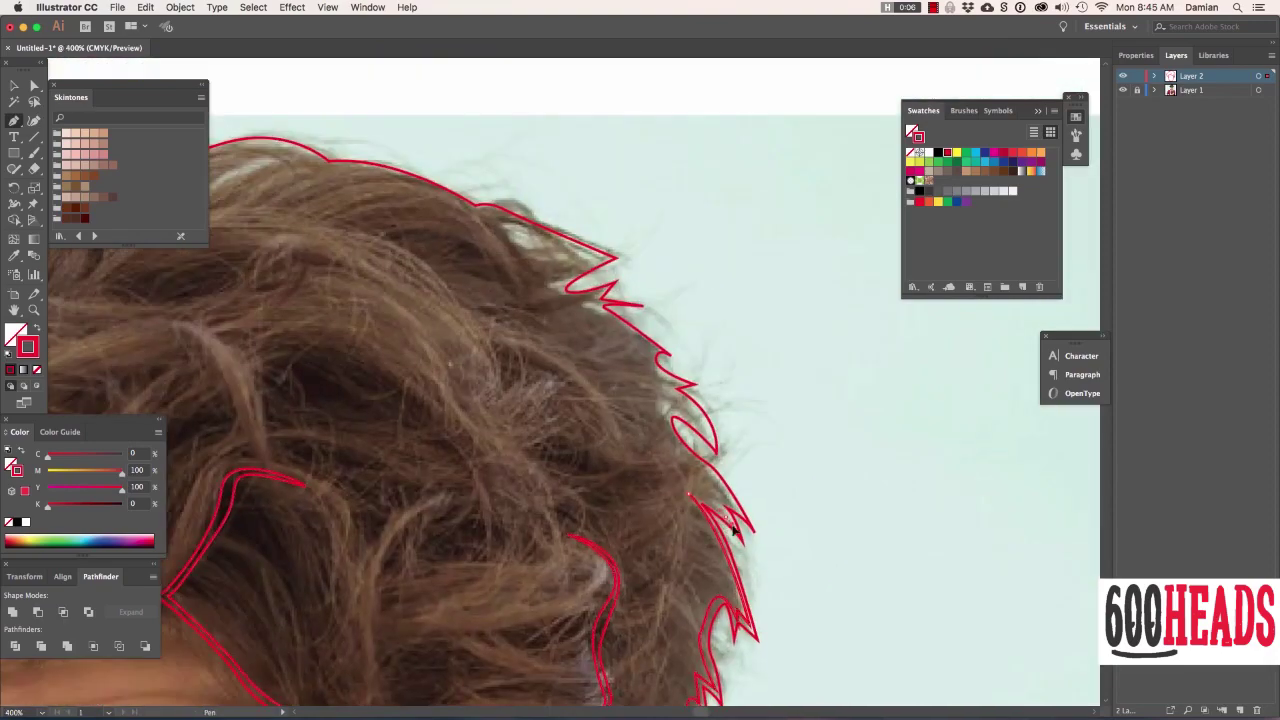
left_click(700, 397)
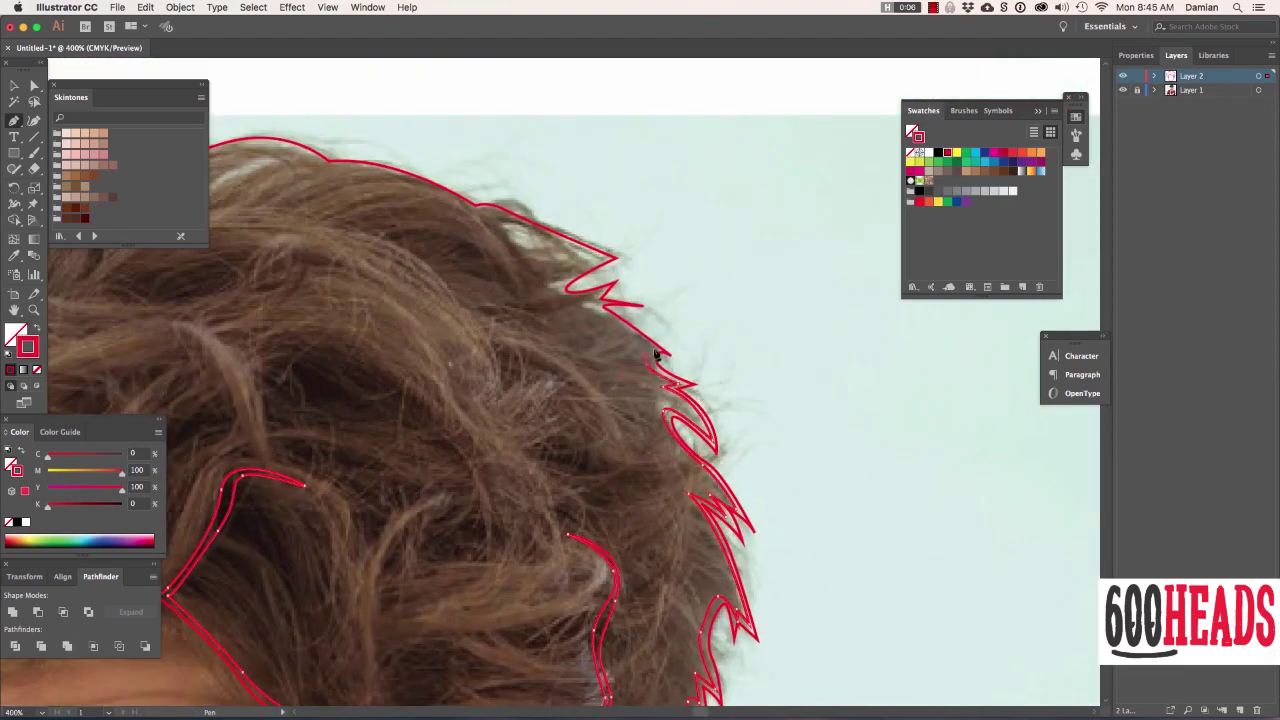
left_click(598, 304)
left_click(555, 295)
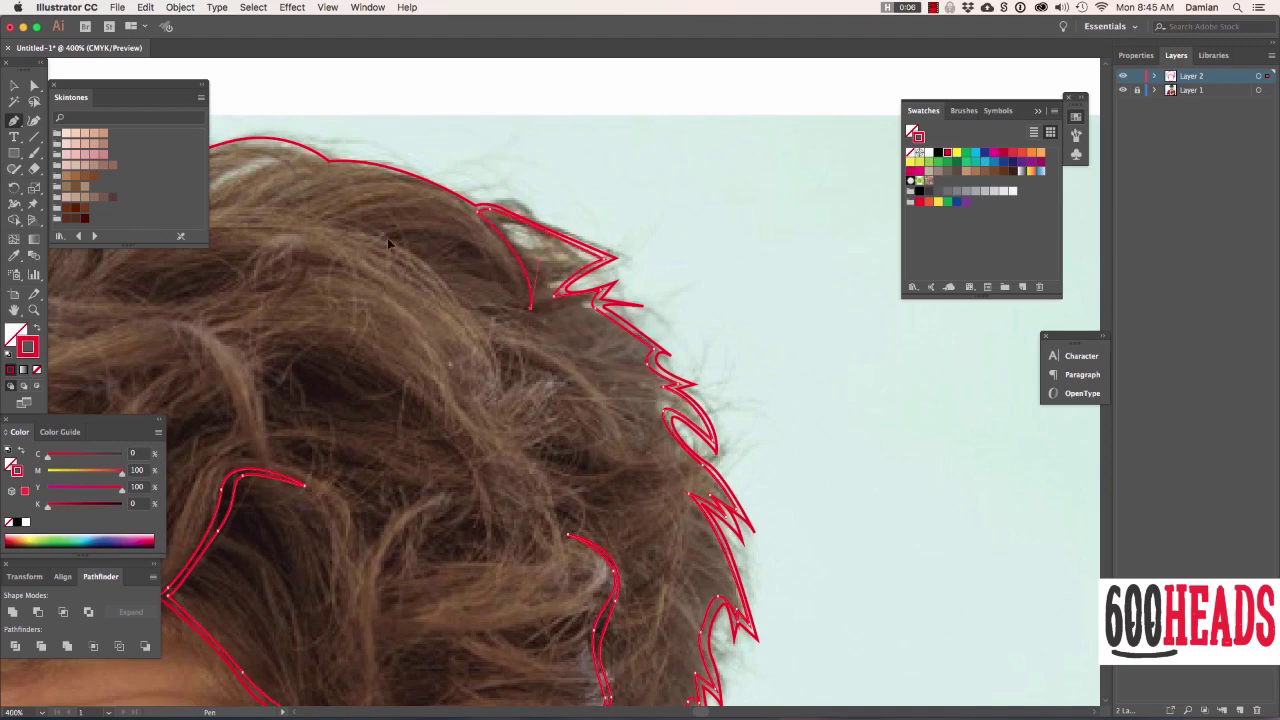
left_click_drag(389, 239, 305, 264)
Step: Outline a closed inner hair strand shape with a long curve
left_click(565, 422)
left_click(523, 453)
left_click(618, 468)
left_click(487, 497)
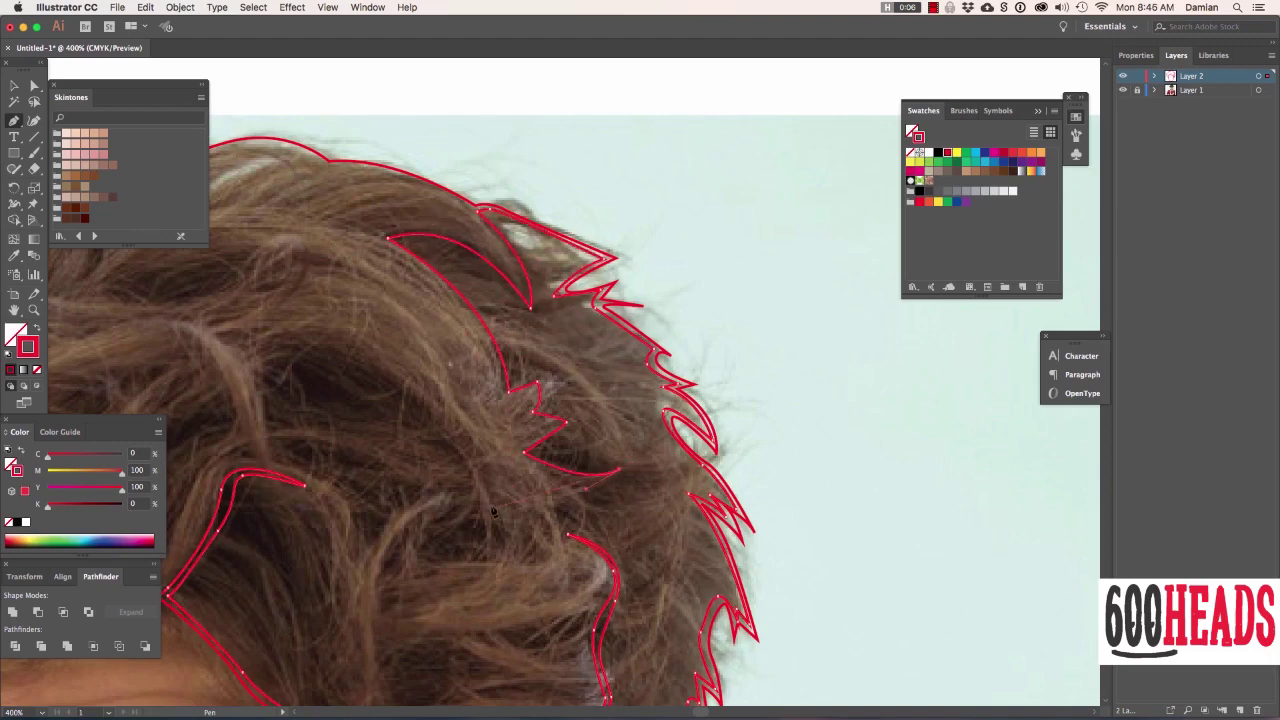
left_click_drag(258, 372, 333, 350)
left_click(487, 497)
left_click(476, 413)
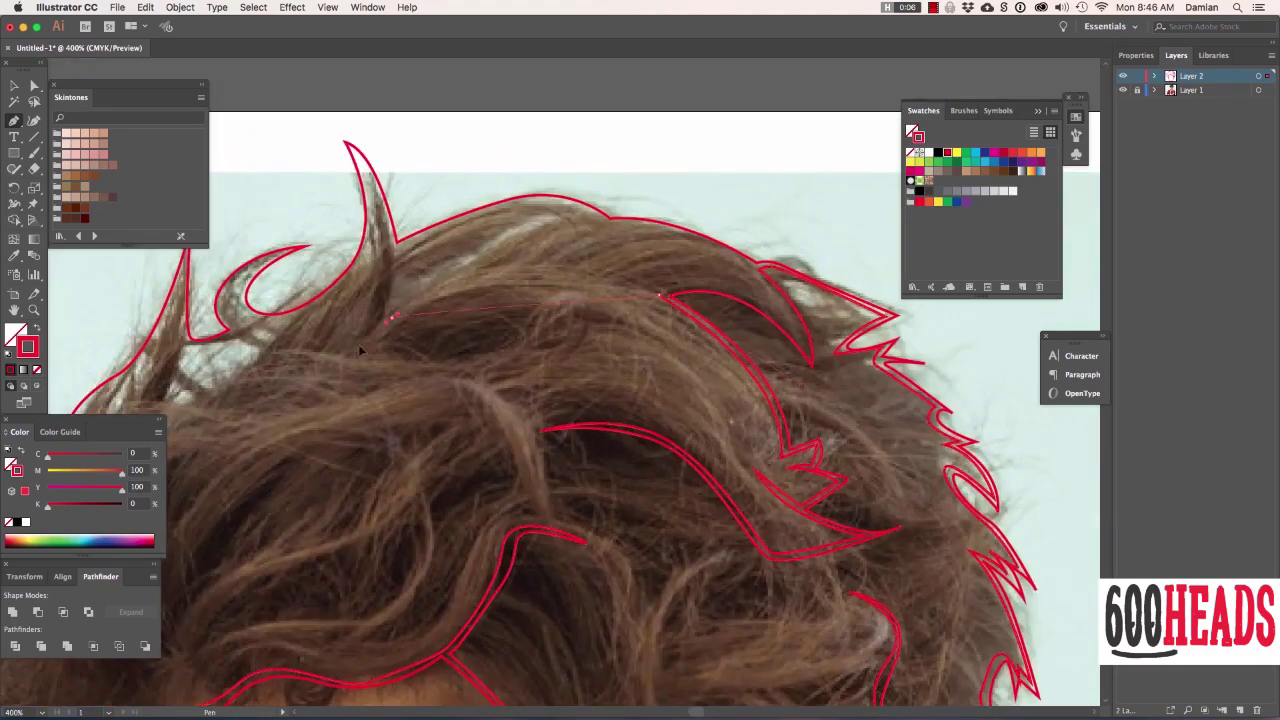
left_click_drag(382, 240, 664, 300)
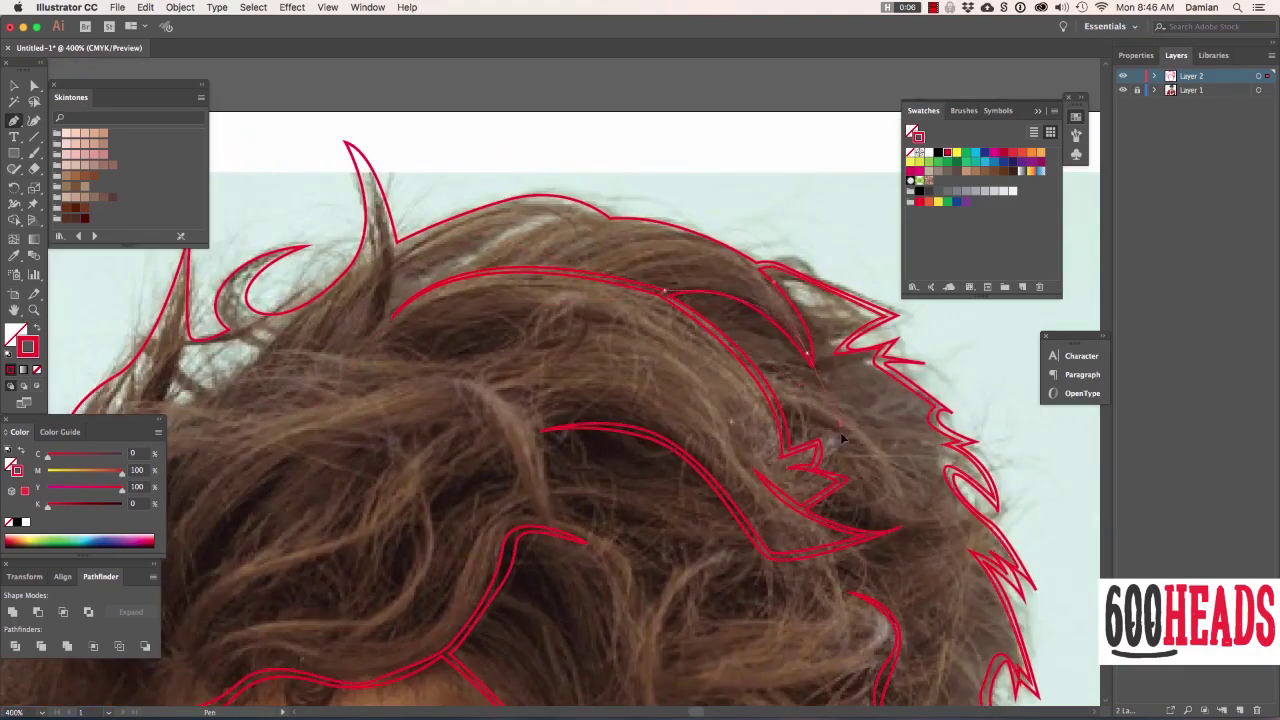
left_click(812, 365)
Step: Trace the inner edges of the top hair, tall upper-left spike and left curl
left_click(686, 224)
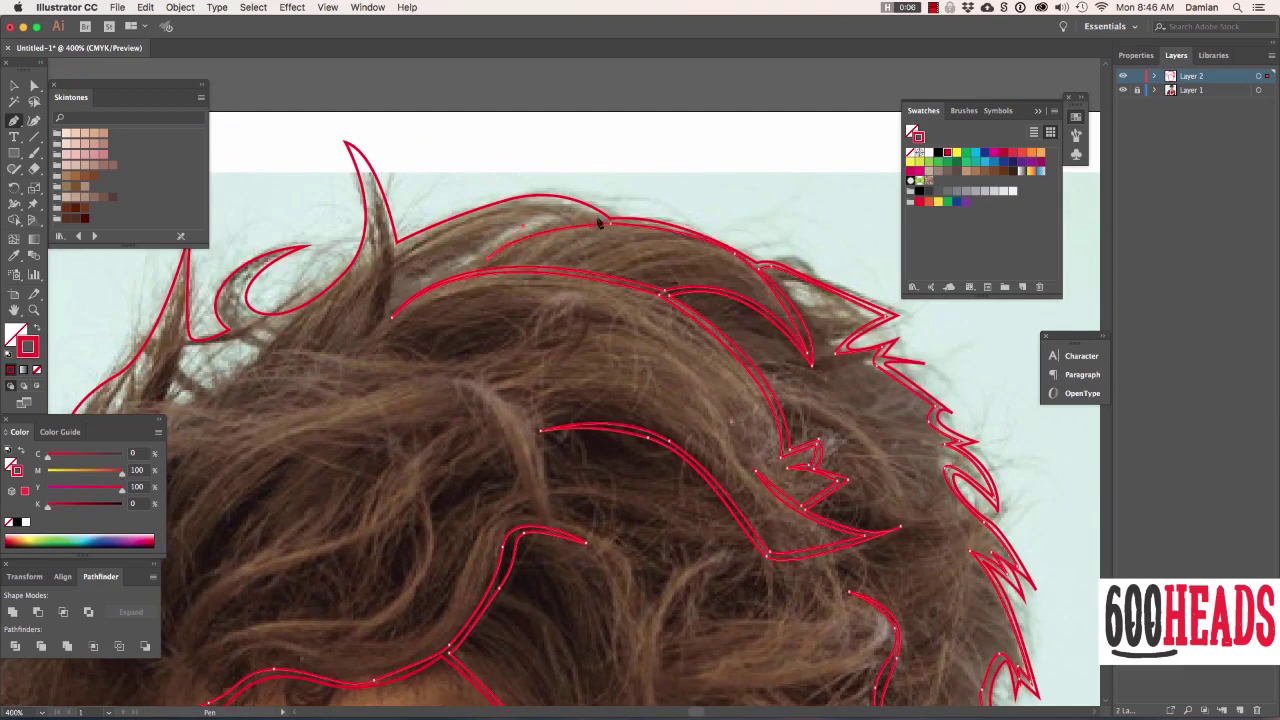
left_click(606, 220)
left_click(487, 258)
left_click(380, 322)
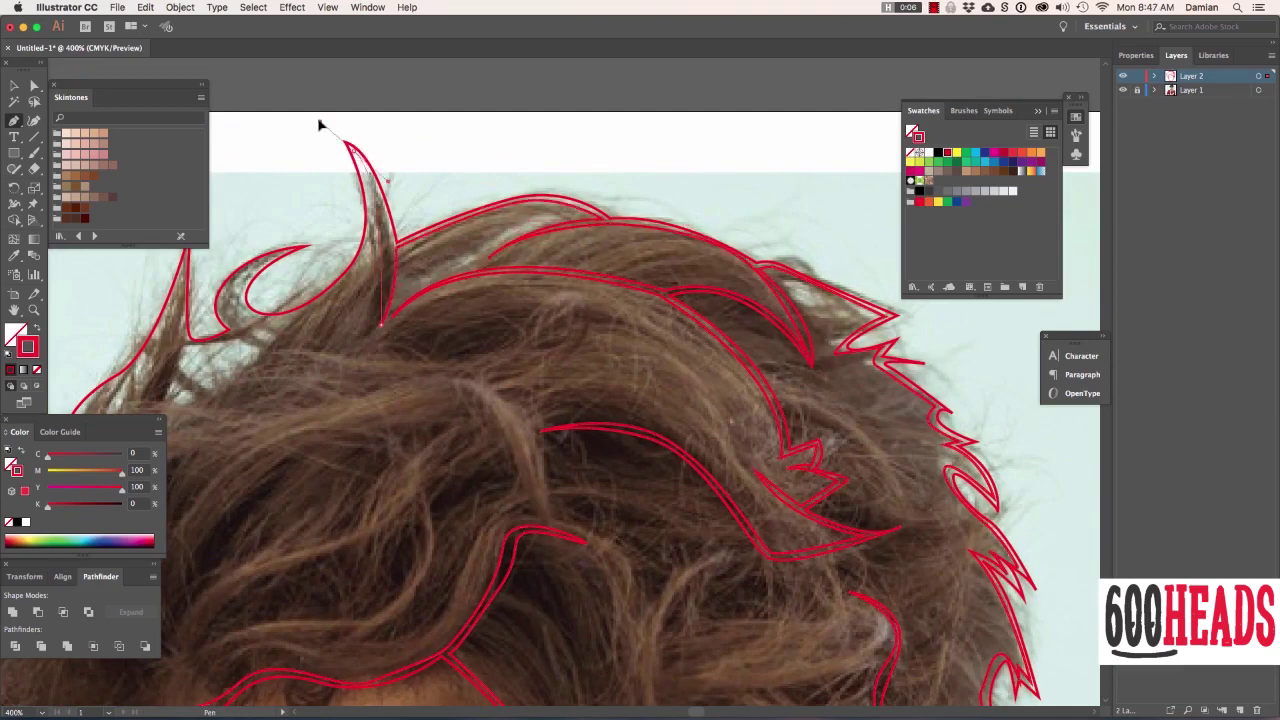
left_click(344, 142)
left_click(308, 240)
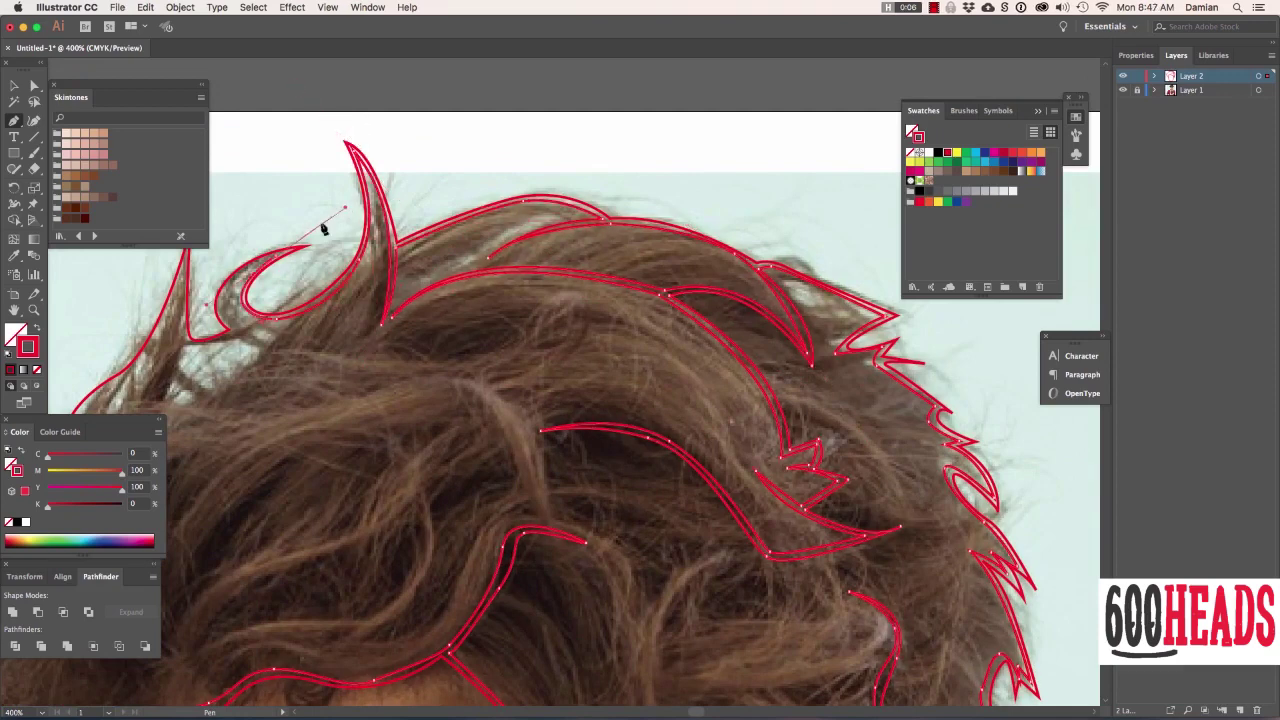
left_click(229, 311)
Step: Trace the left hair tips inward and curve back across the left tuft
scroll(200, 352, "left", 10)
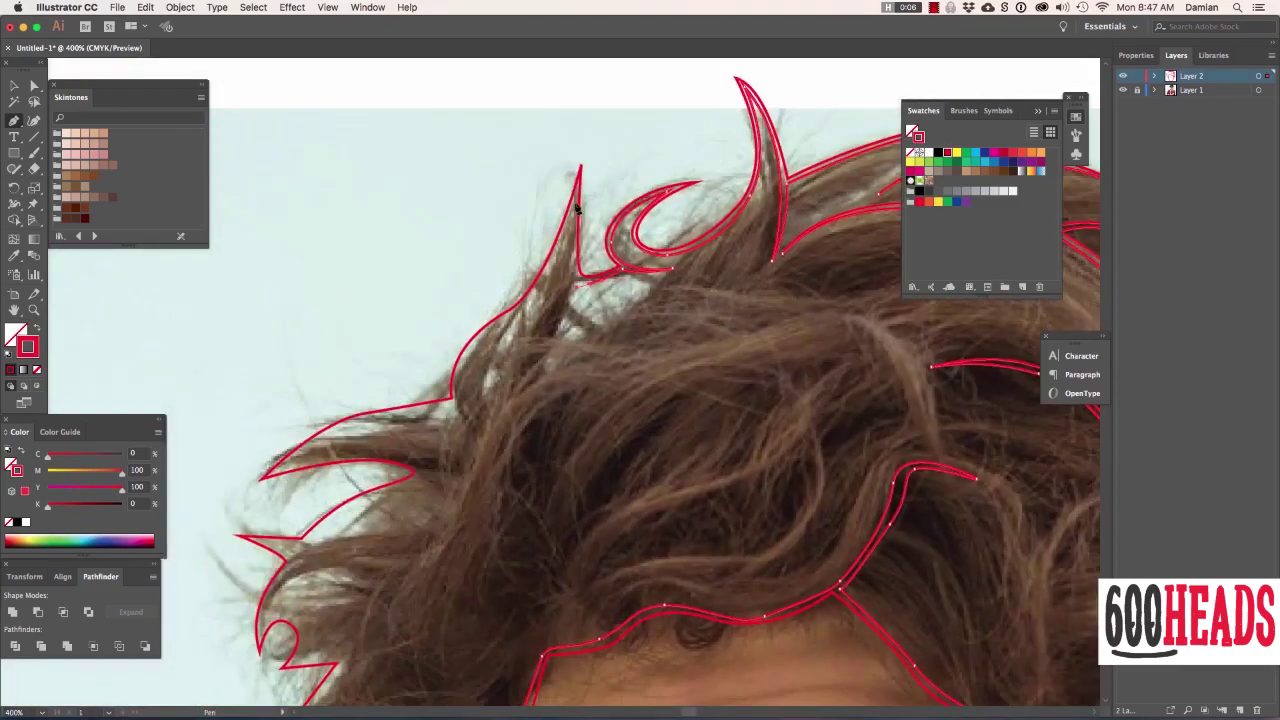
left_click(481, 443)
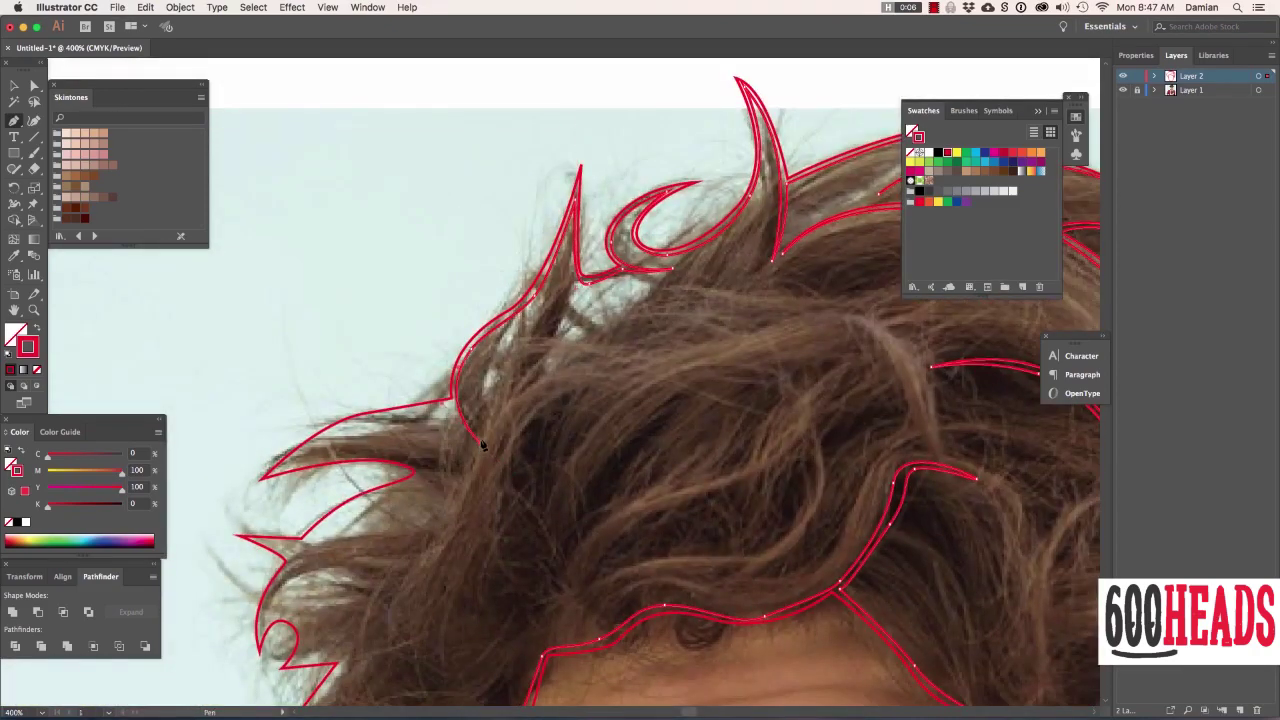
left_click(383, 413)
left_click(273, 470)
left_click(388, 455)
left_click(420, 477)
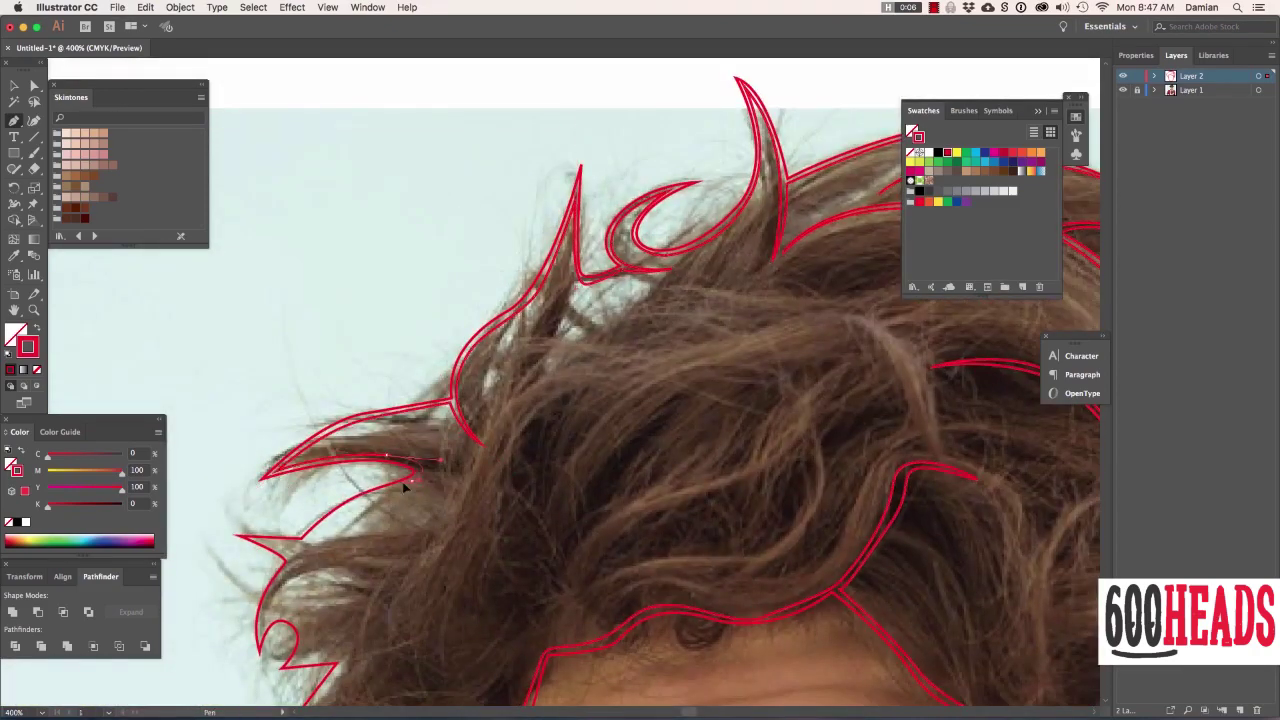
left_click(340, 498)
left_click(305, 540)
left_click_drag(440, 530, 448, 478)
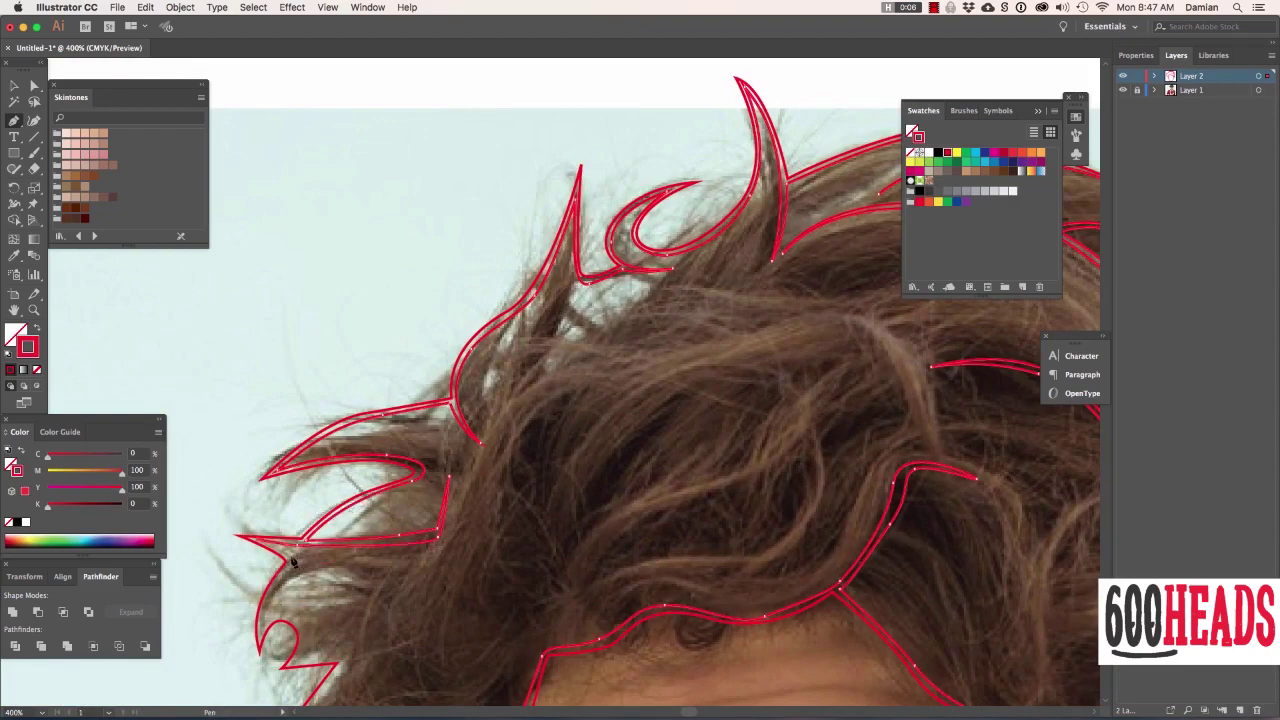
Step: Outline the left hair curl down past the temple
left_click(262, 628)
left_click(288, 662)
left_click_drag(362, 620, 340, 674)
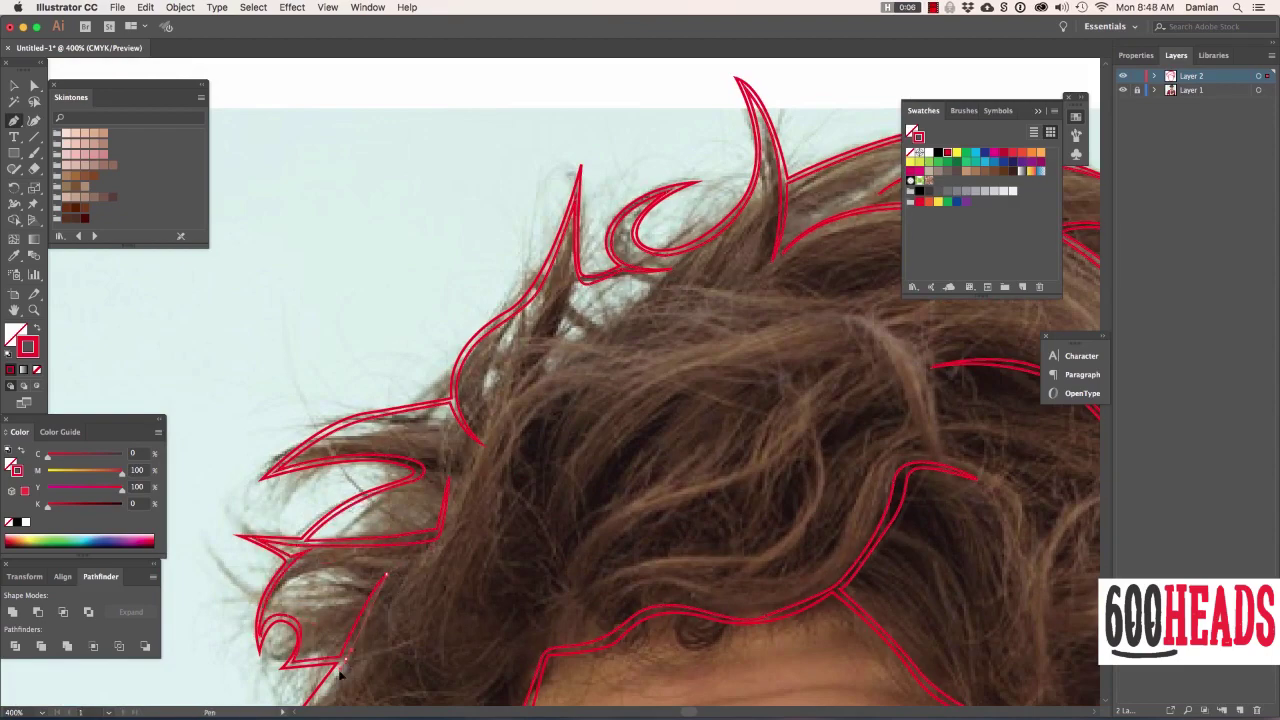
scroll(340, 676, "down", 5)
left_click(345, 549)
left_click(405, 578)
left_click(440, 655)
left_click(470, 583)
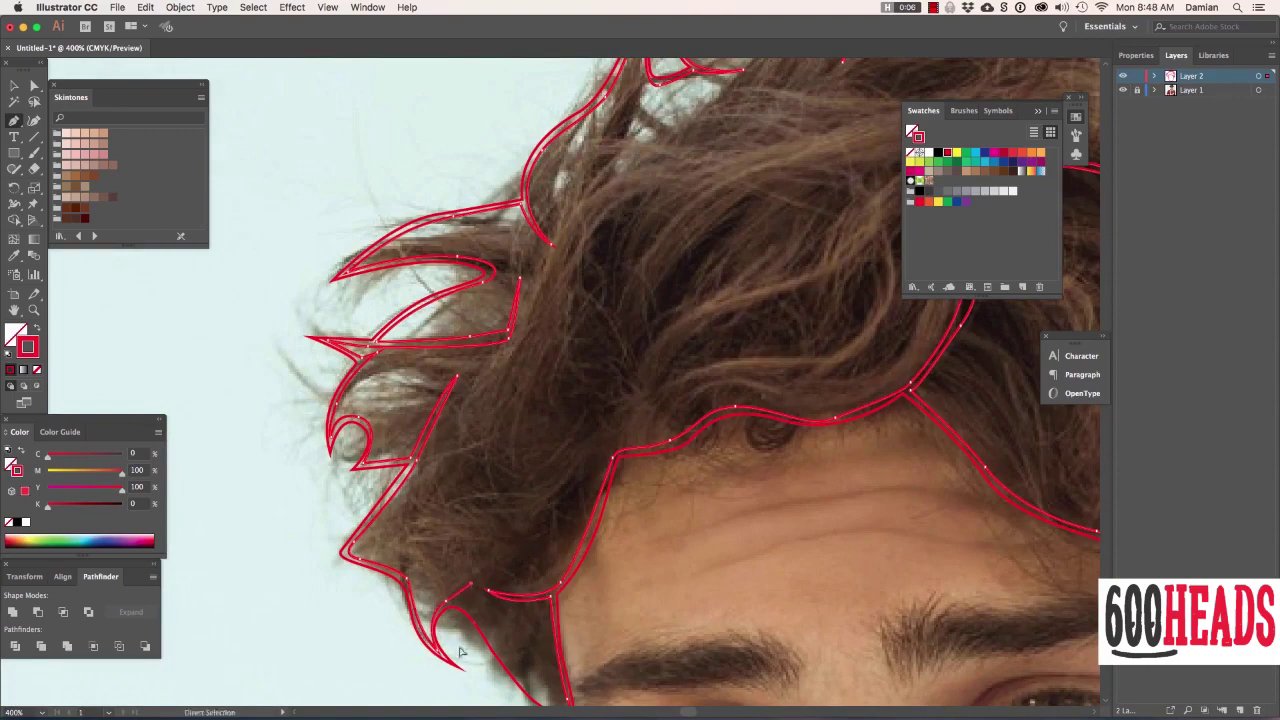
scroll(461, 652, "down", 5)
scroll(643, 356, "right", 2)
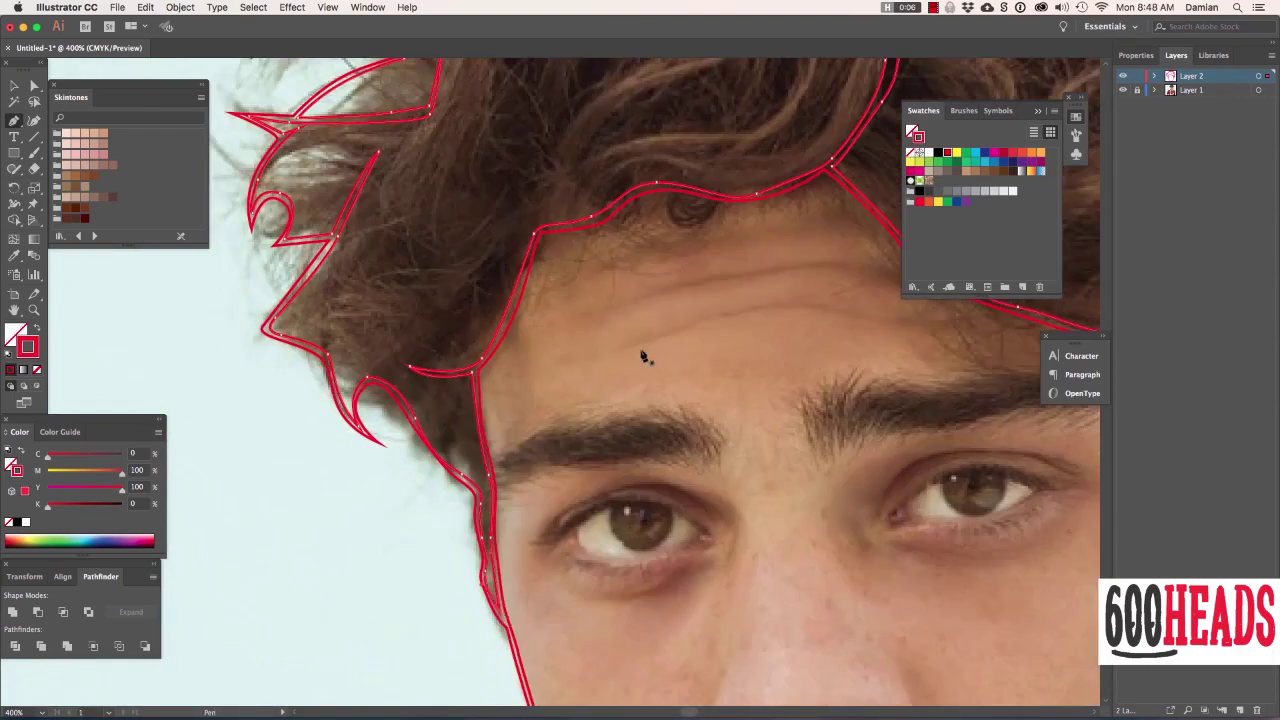
Step: Zoom out and start a strand curve across the crown
key("super+minus")
scroll(643, 356, "up", 5)
left_click(668, 210)
left_click(483, 255)
Step: Pen-trace a closed hair-strand shape above the forehead and begin the next strand
left_click(426, 394)
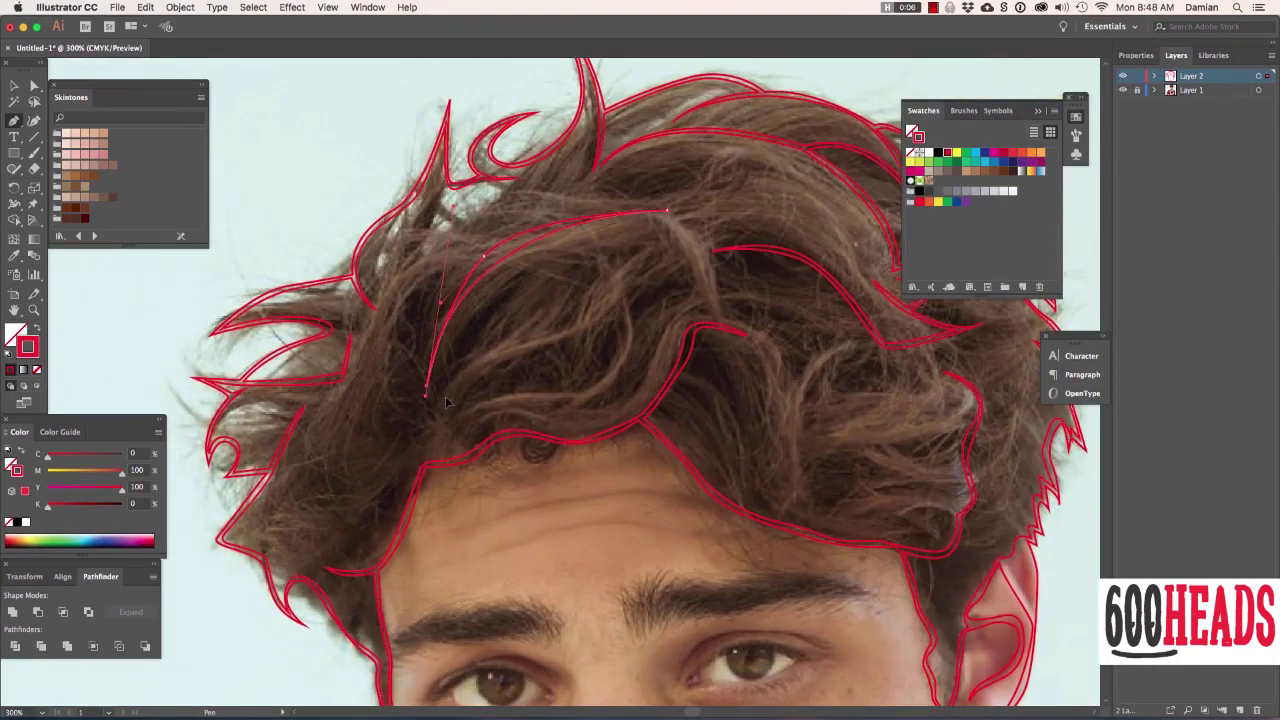
left_click(619, 263)
left_click(470, 421)
mouse_move(554, 399)
left_mouse_down()
mouse_move(592, 401)
mouse_move(521, 405)
left_mouse_up()
left_click(605, 383)
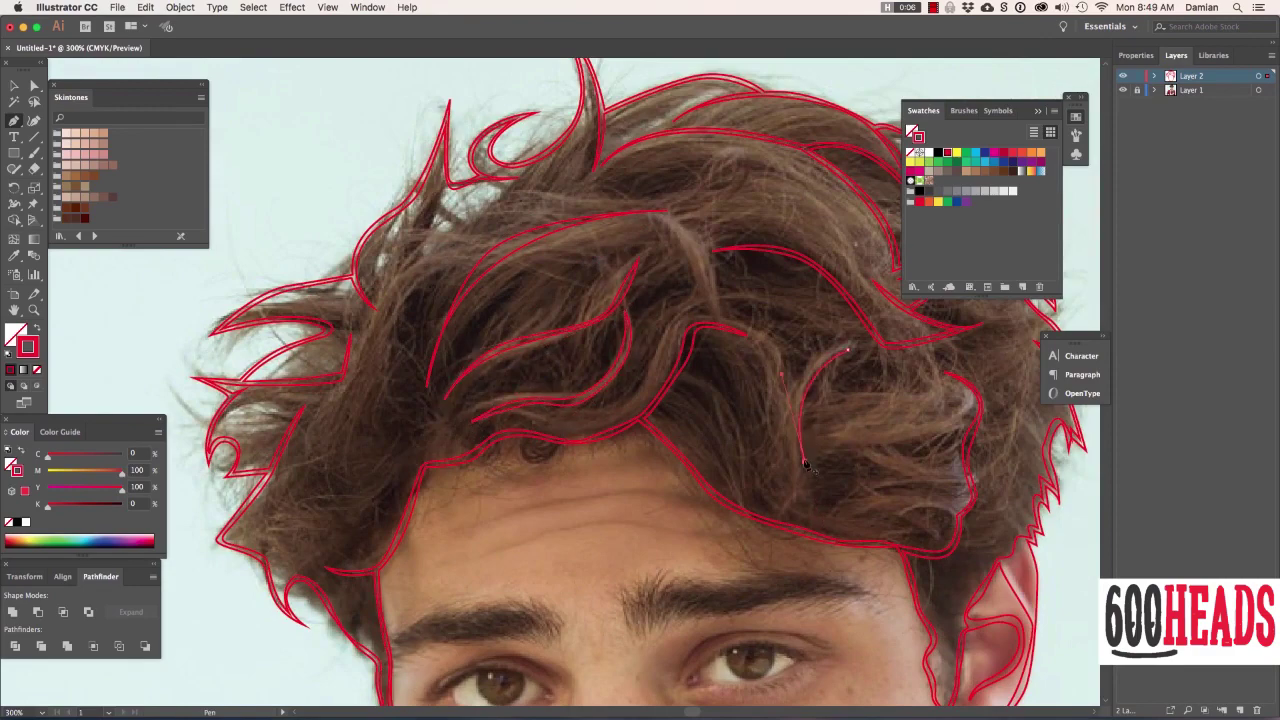
key("super+minus")
left_click(438, 530)
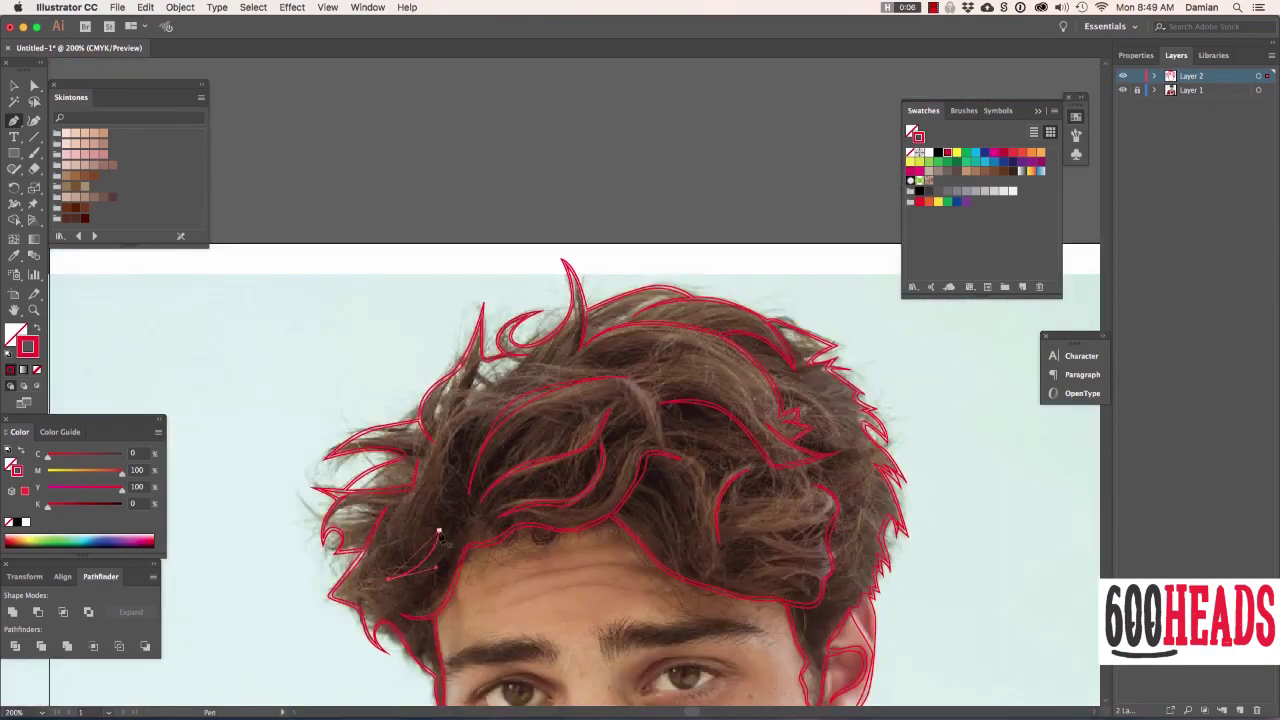
left_click(610, 343)
Step: Extend the last hair-strand path down and left to complete it
left_click(646, 444)
left_click(619, 494)
key("super+shift+w")
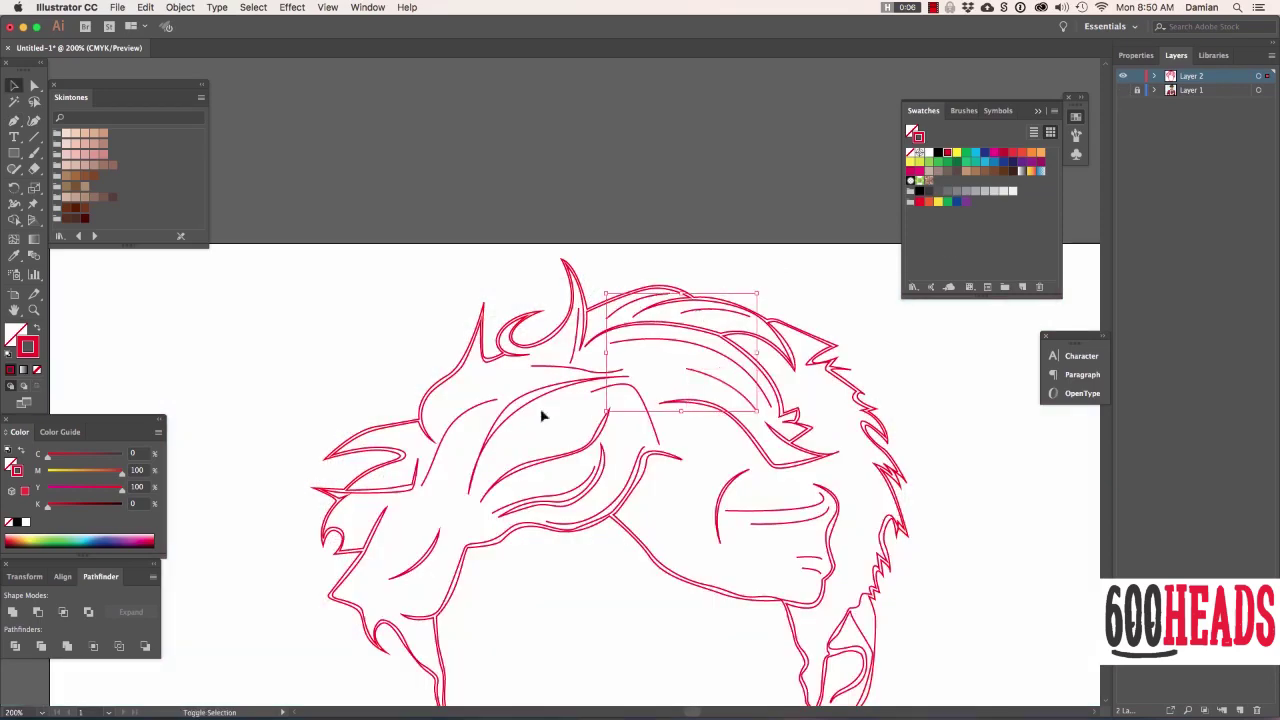
Step: Select hair-strand paths and recolour their strokes beige
left_click(471, 414)
left_click(806, 568, "shift")
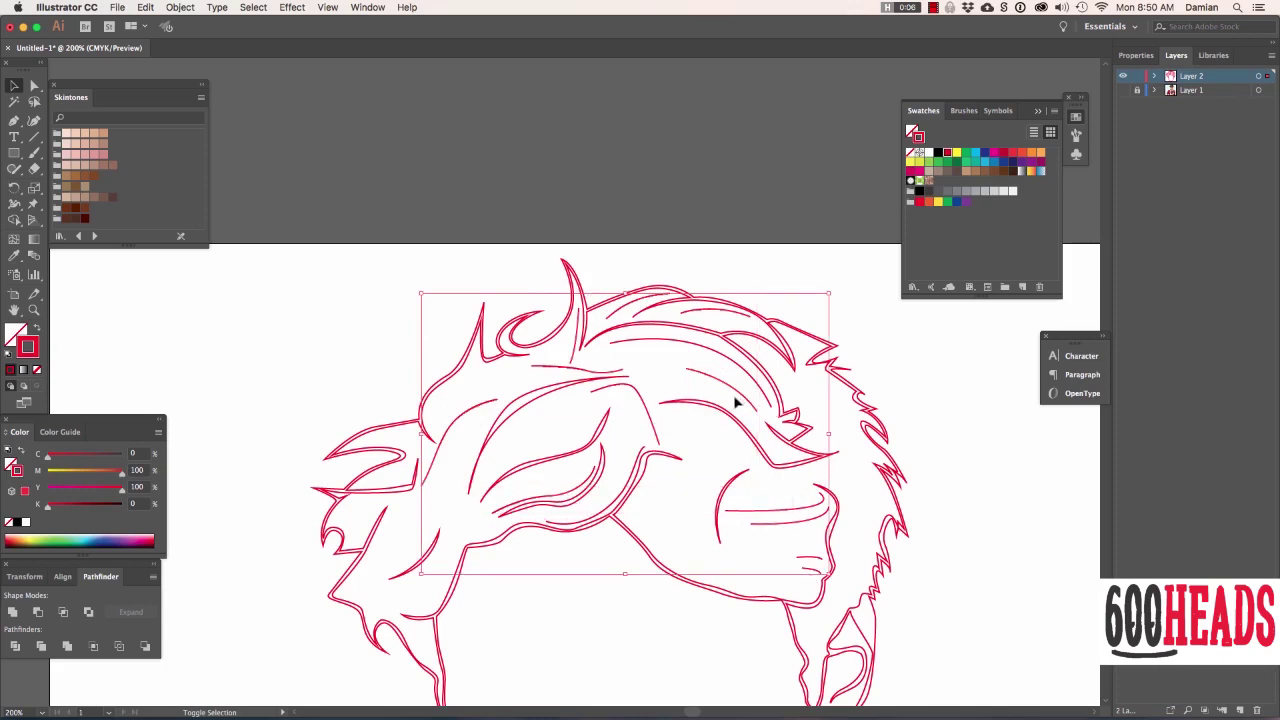
left_click(96, 167)
left_click(1136, 55)
left_click(1149, 222)
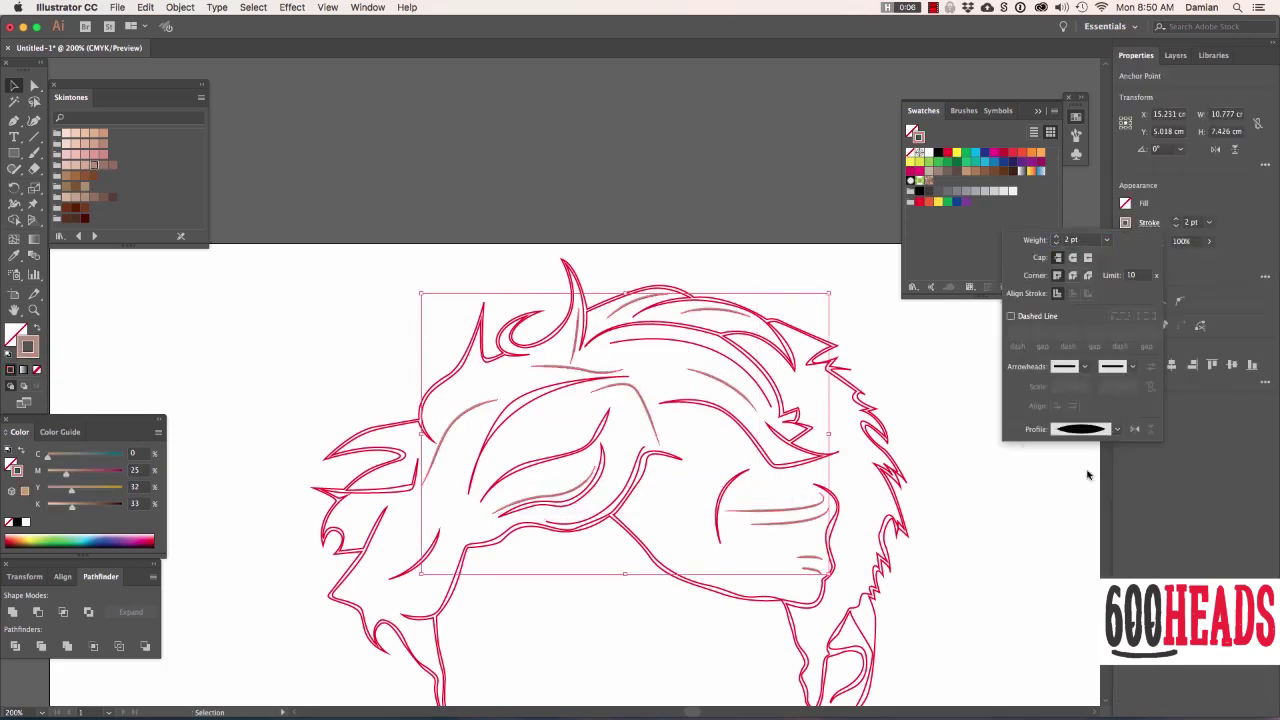
Step: Eyedrop a brown tone from the photo onto a hair strand and show the photo layer again
left_click(740, 368)
key("i")
left_click(560, 490)
left_click(1149, 222)
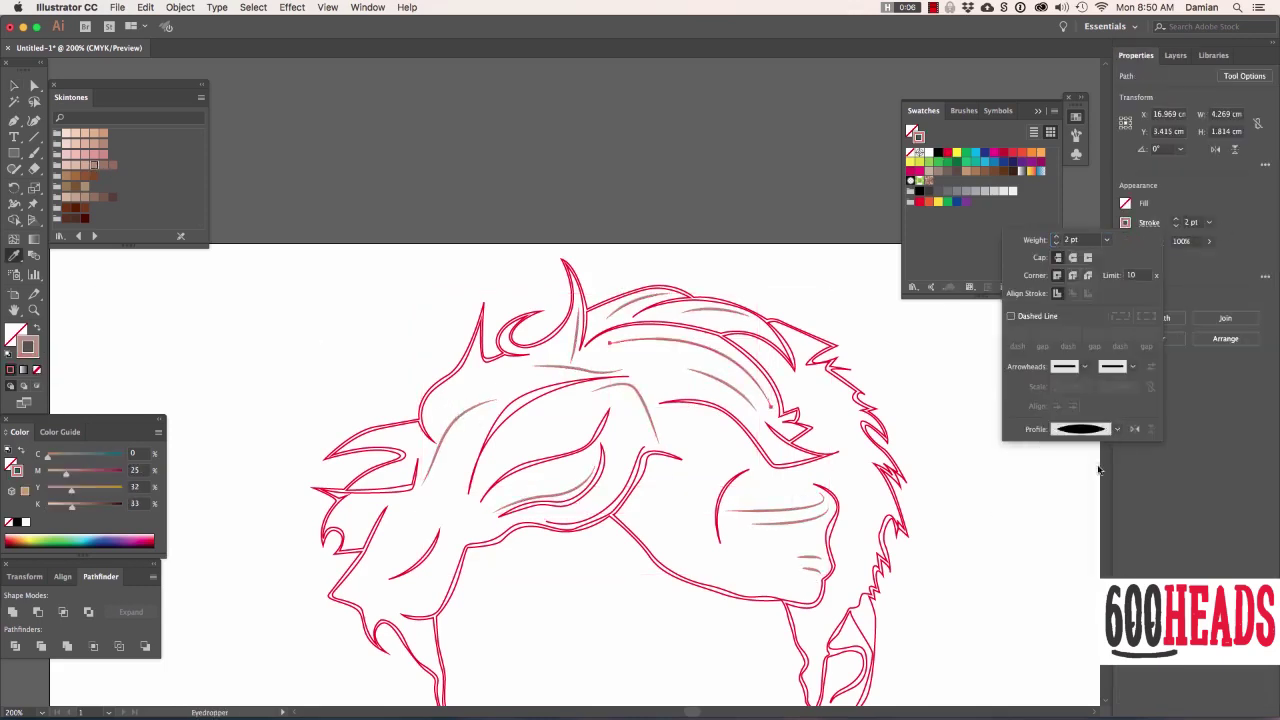
left_click(1176, 55)
left_click(1122, 90)
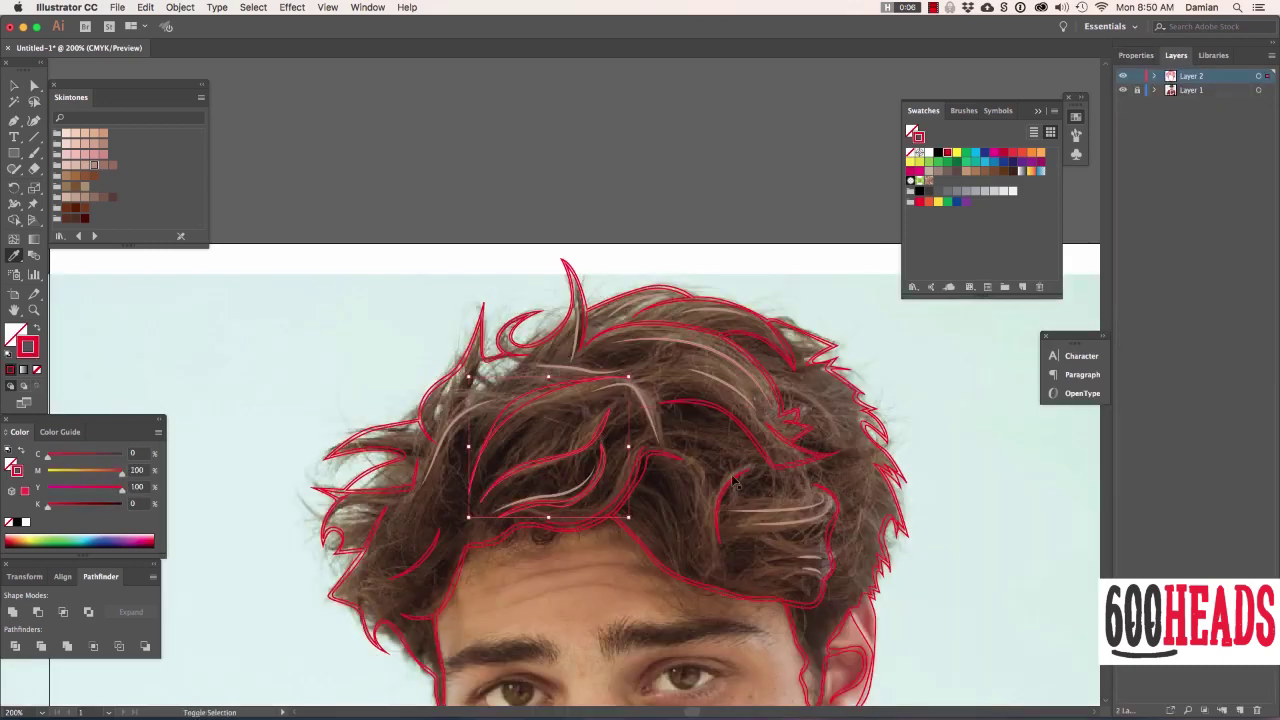
Step: Give the strands default black fill, then set a red unfilled stroke zoomed in on the face
key("d")
scroll(521, 193, "down", 5)
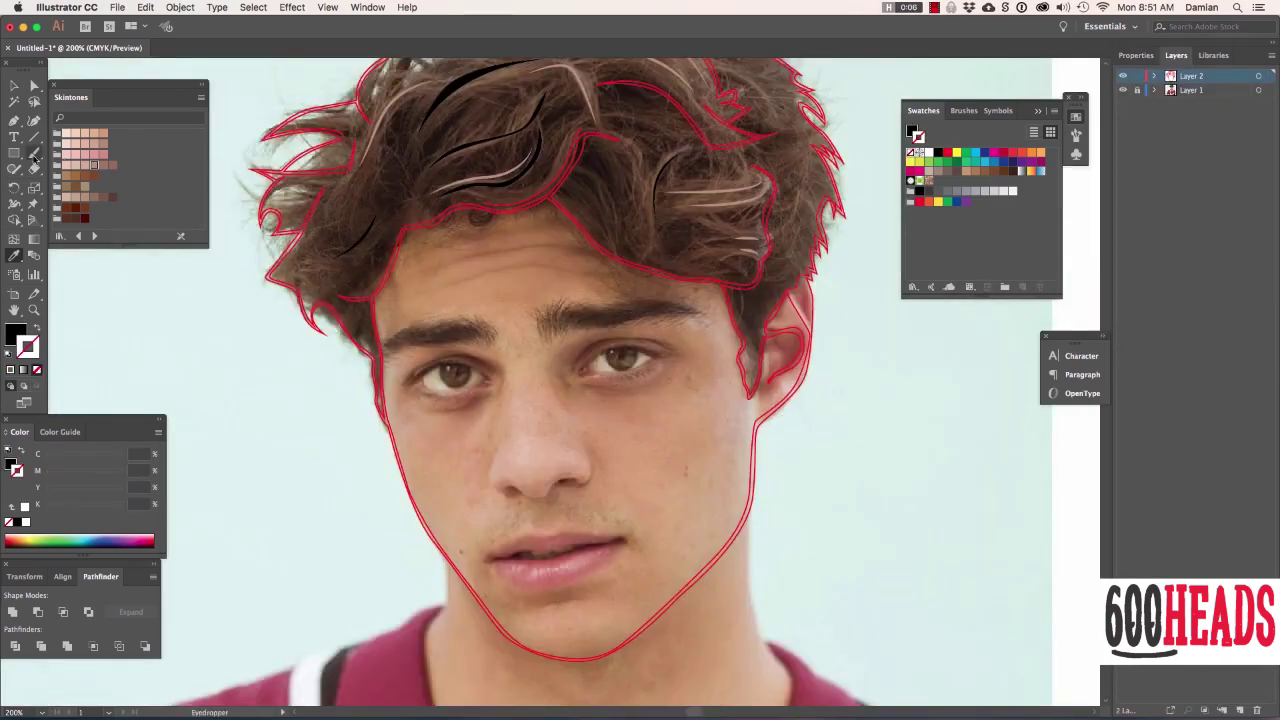
key("a")
left_click(402, 471)
key("ctrl+plus")
key("ctrl+plus")
key("p")
Step: Outline both lips in red and draw the curved mouth line between them
left_click_drag(552, 378, 570, 360)
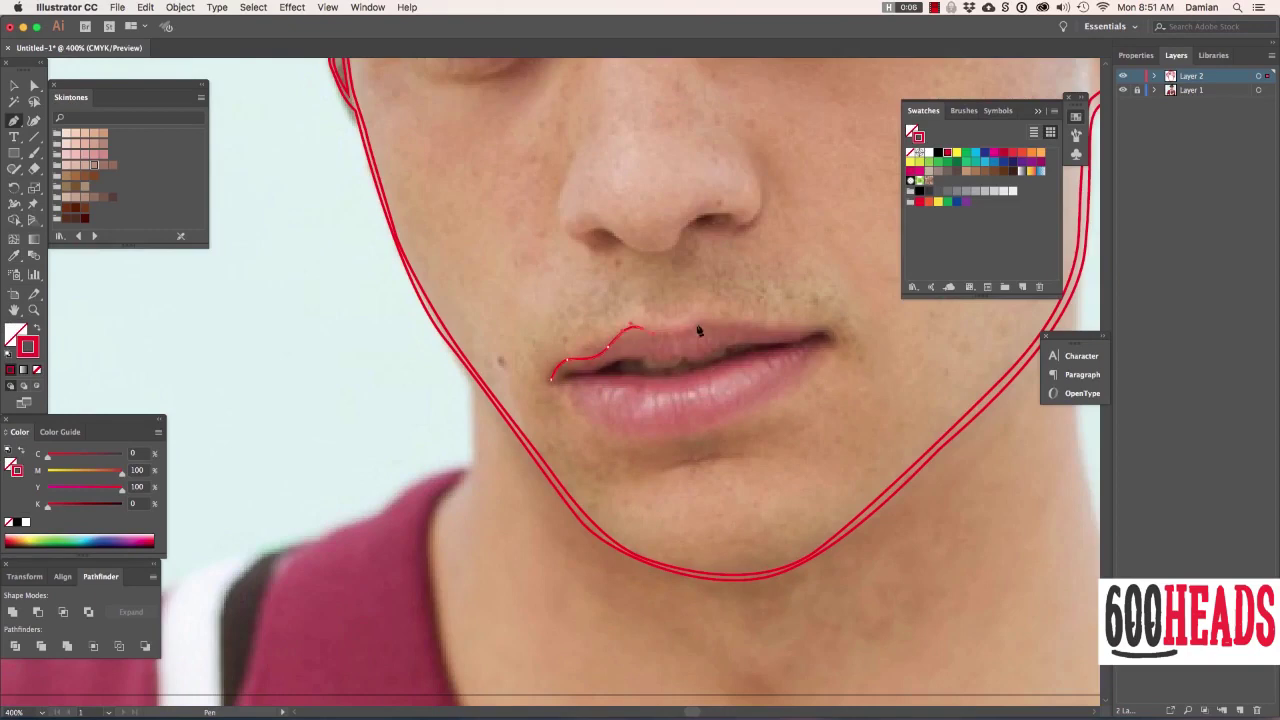
left_click_drag(815, 337, 825, 350)
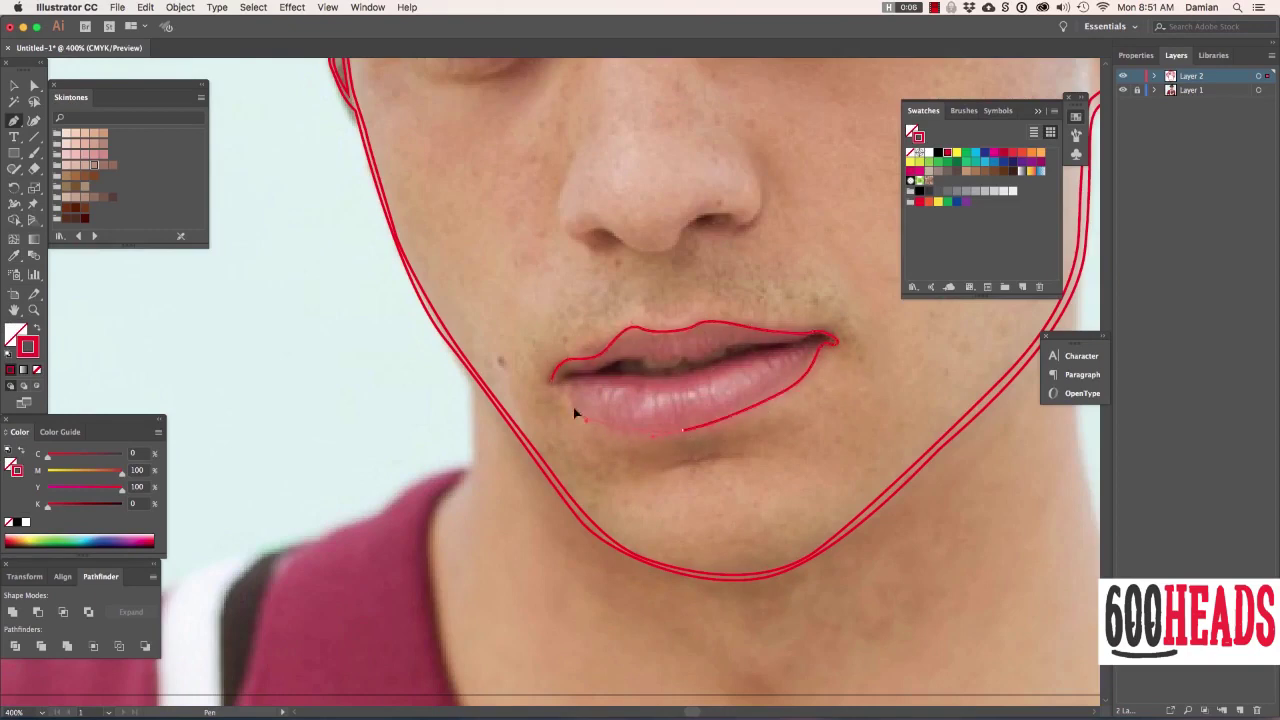
left_click(552, 379)
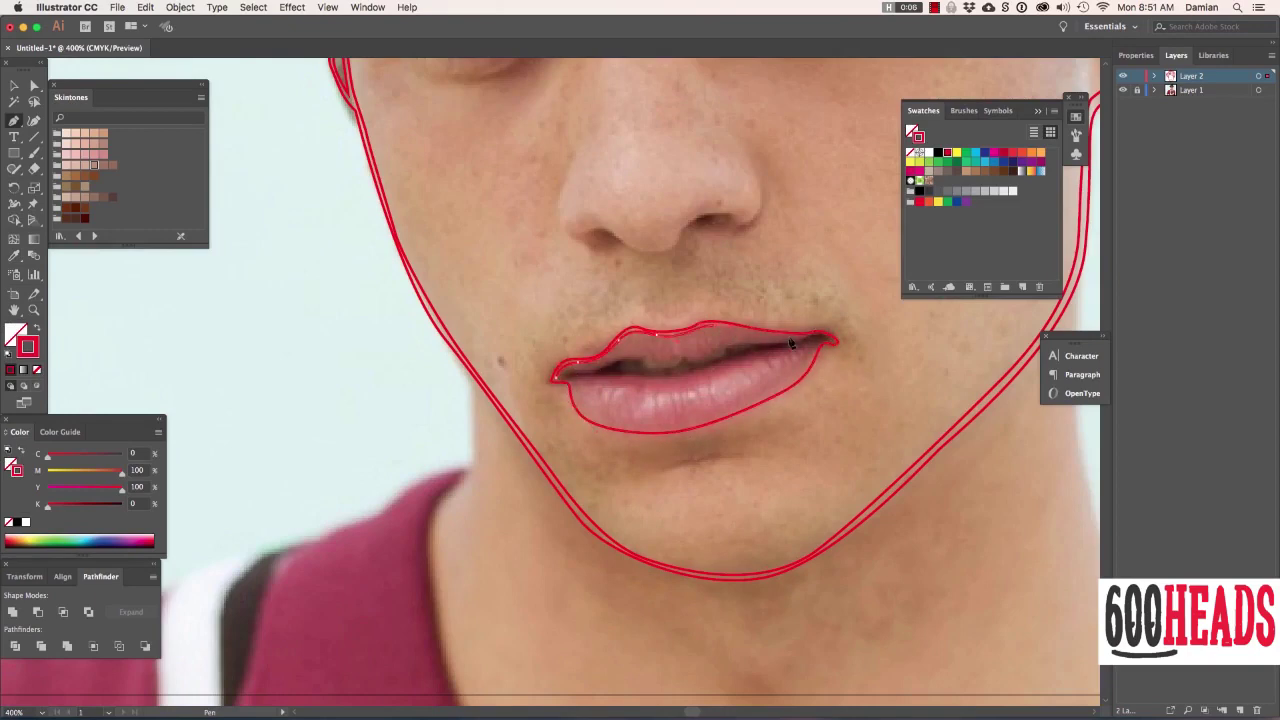
left_click_drag(557, 378, 597, 378)
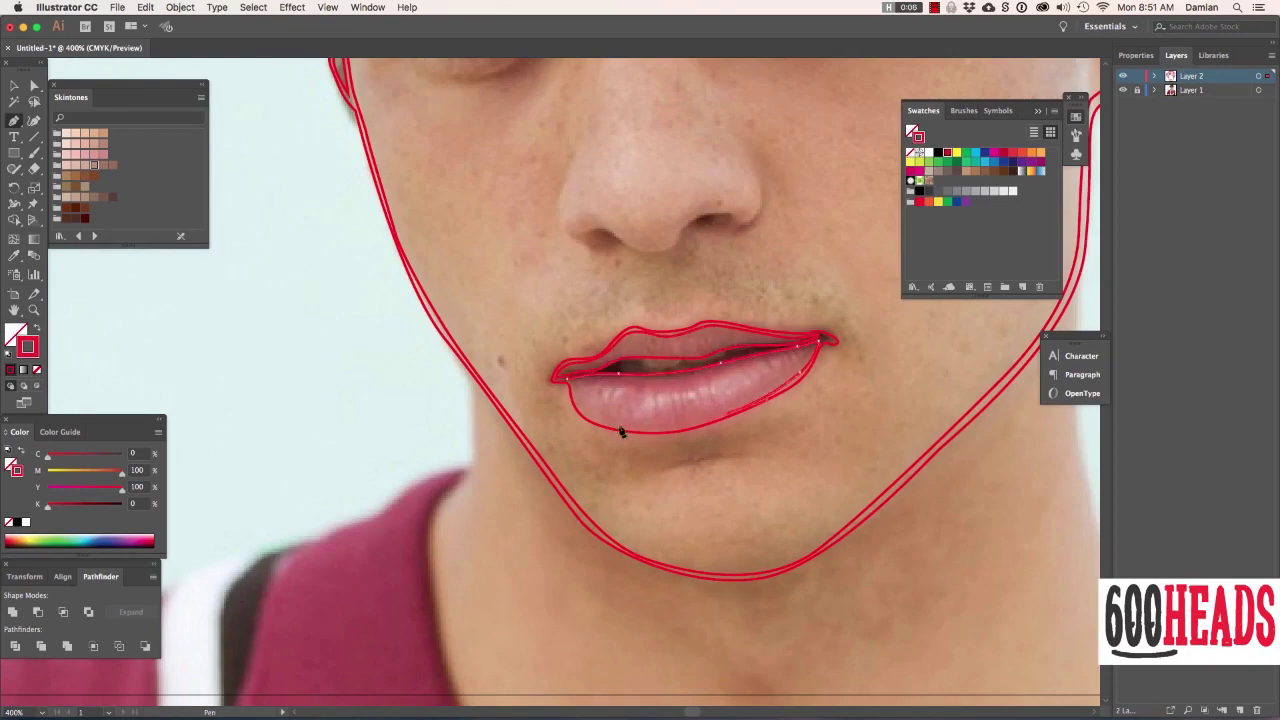
Step: Add a short red stroke beneath the lower lip and start outlining the nose
key("super+equal")
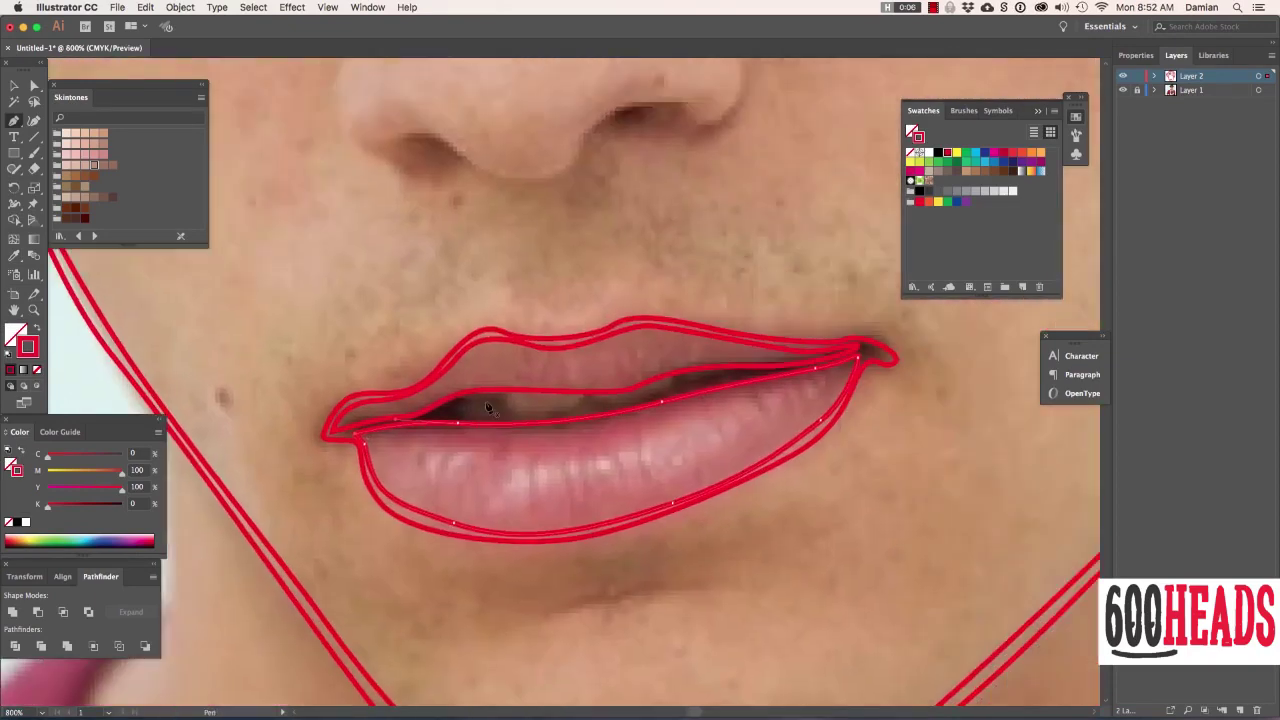
left_click(464, 400)
left_click_drag(543, 611, 695, 598)
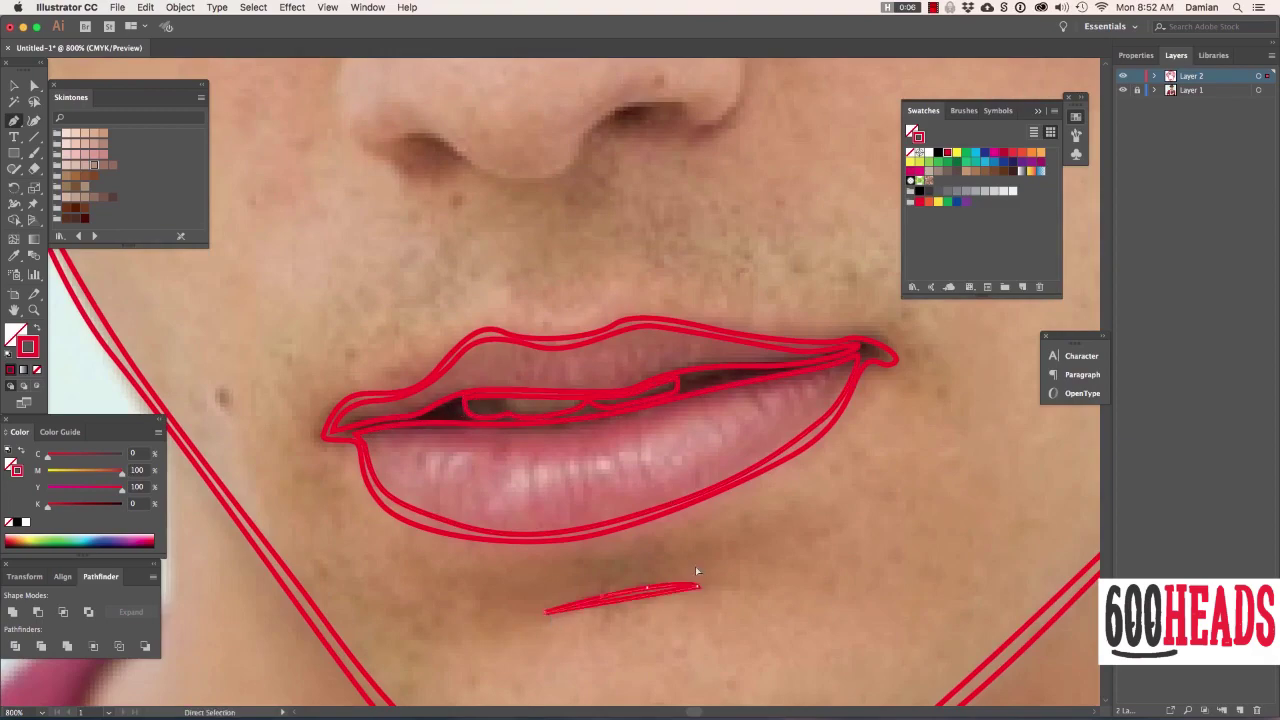
key("super+minus")
left_click_drag(639, 215, 734, 503)
left_click(551, 353)
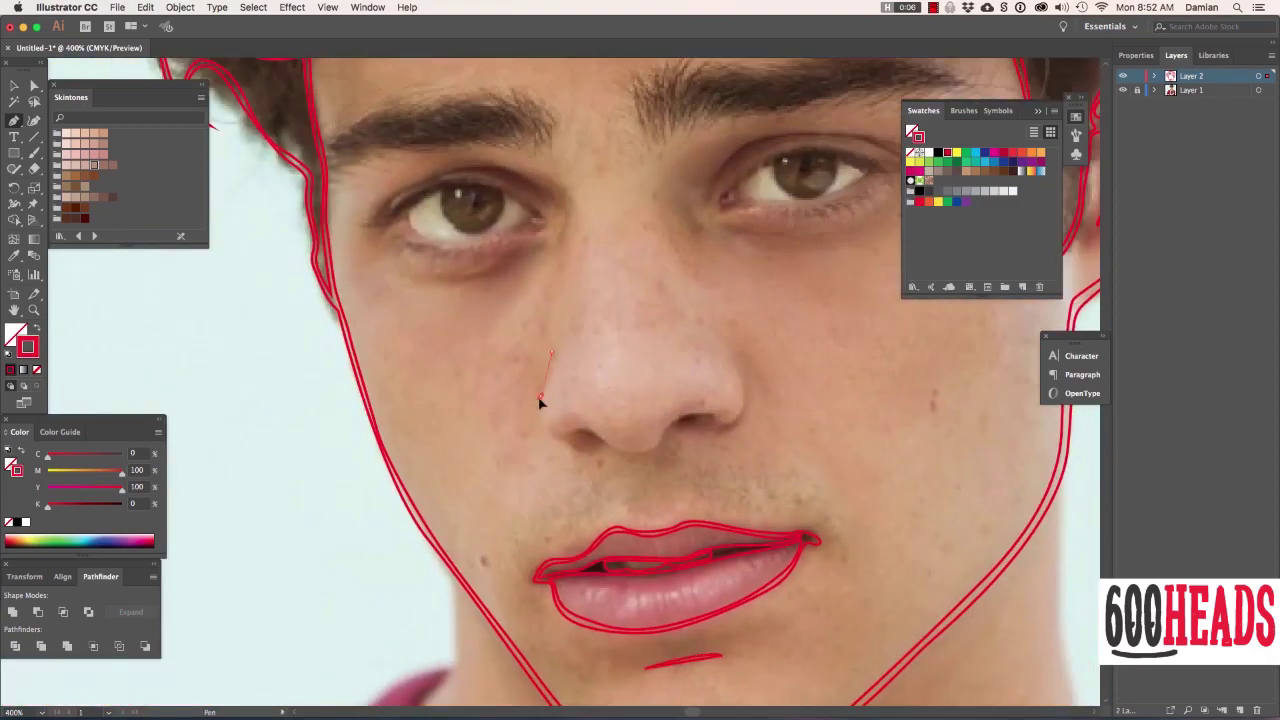
Step: Trace the nose tip and both nostrils in red, closing at the nose's top left
left_click(632, 451)
left_click(726, 345)
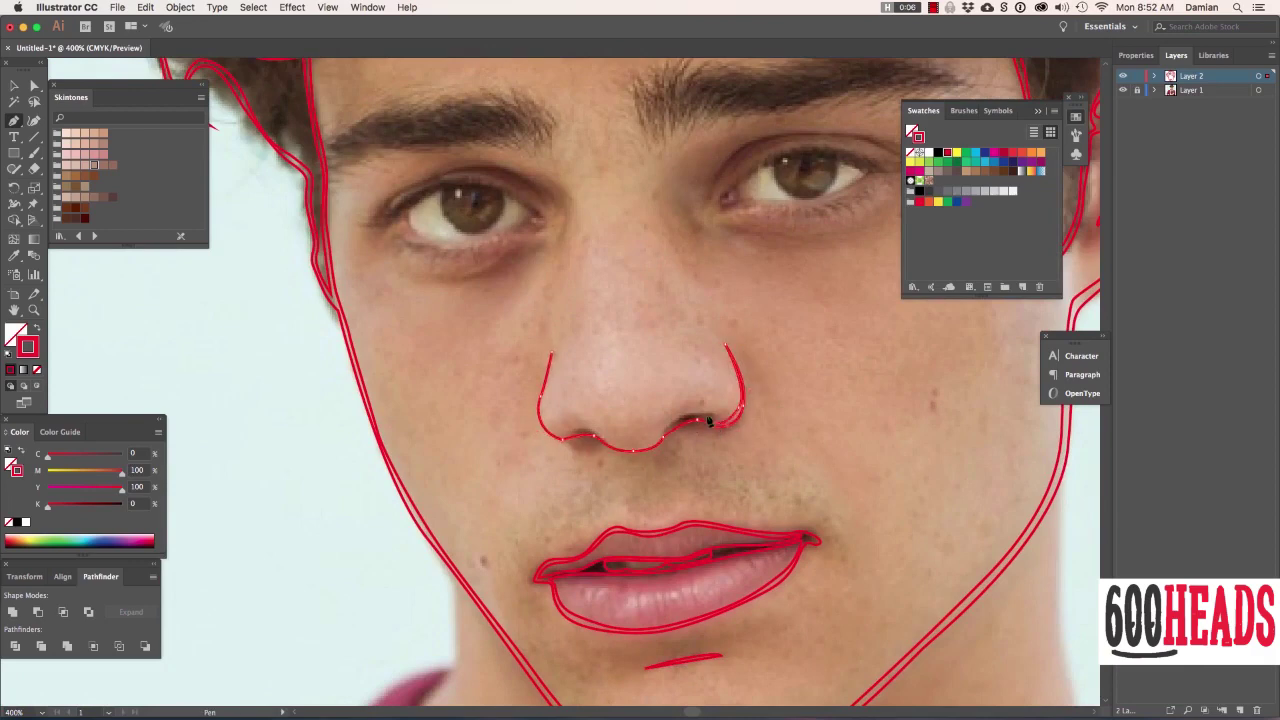
left_click(566, 434)
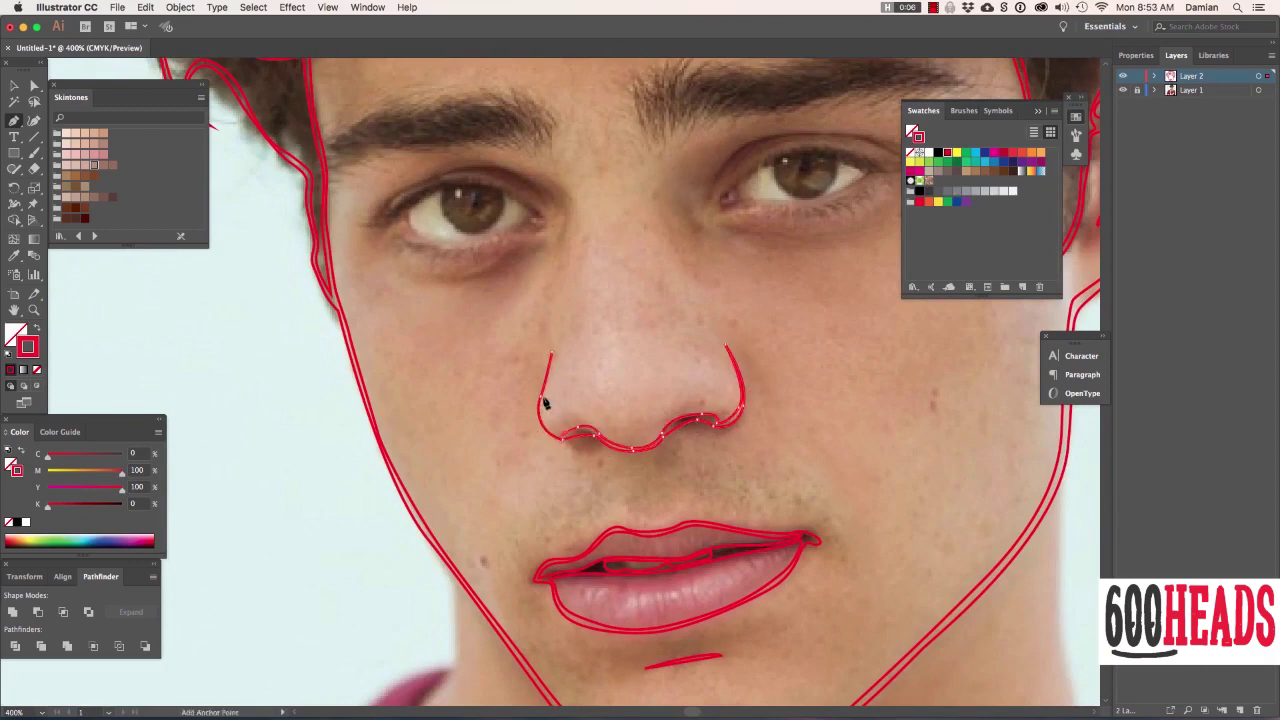
left_click(552, 347)
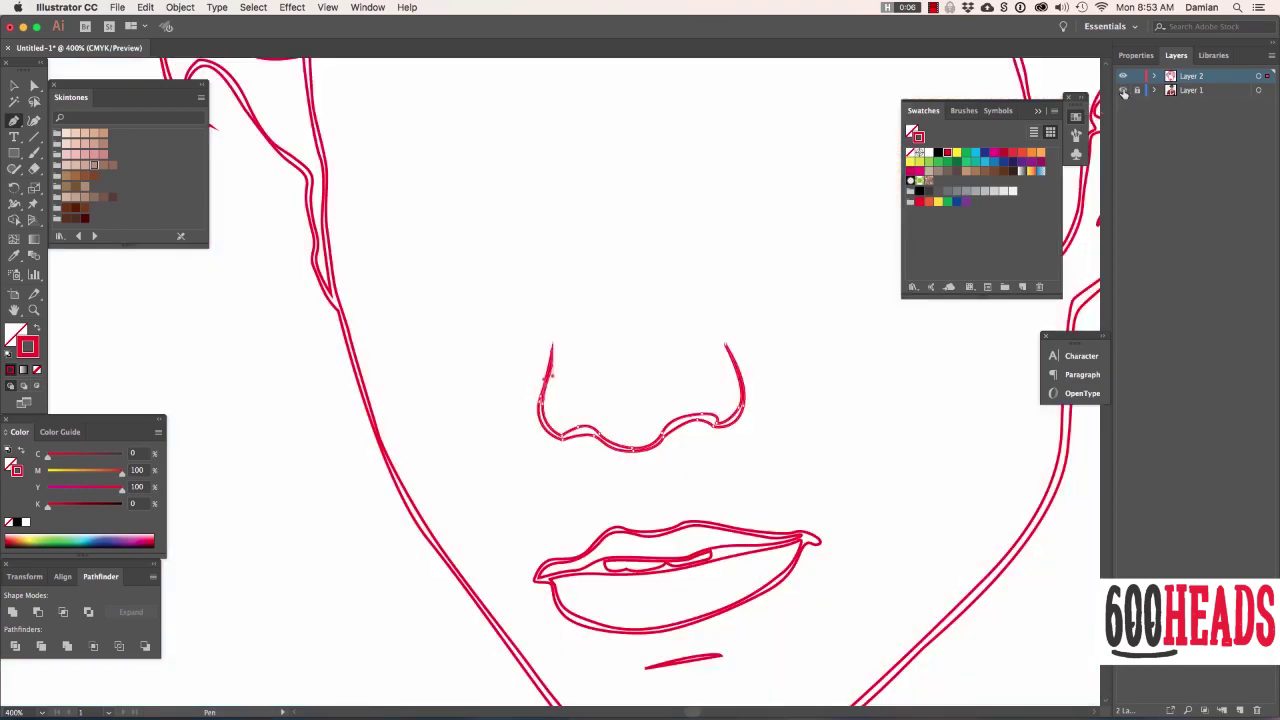
left_click_drag(596, 271, 620, 471)
left_click(565, 430, "super")
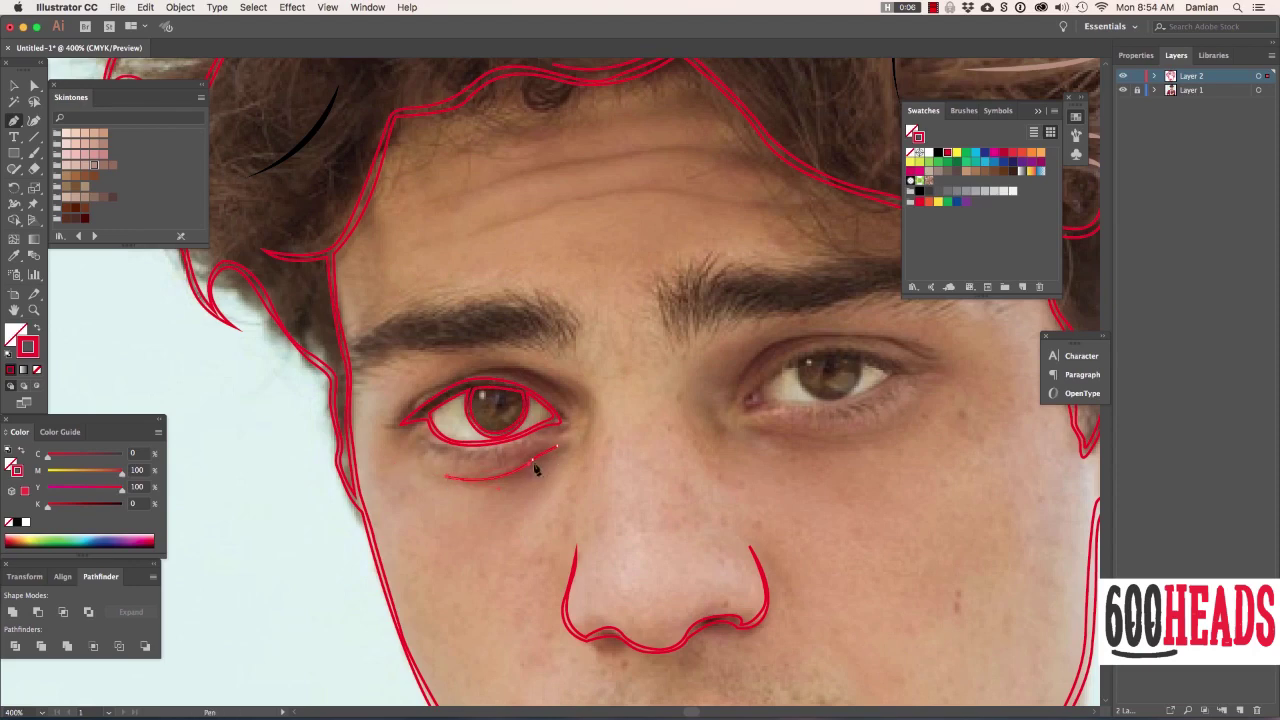
Step: Finish the left eye's upper and lower lids and outline the left eyebrow
left_click(559, 450)
left_click(548, 377)
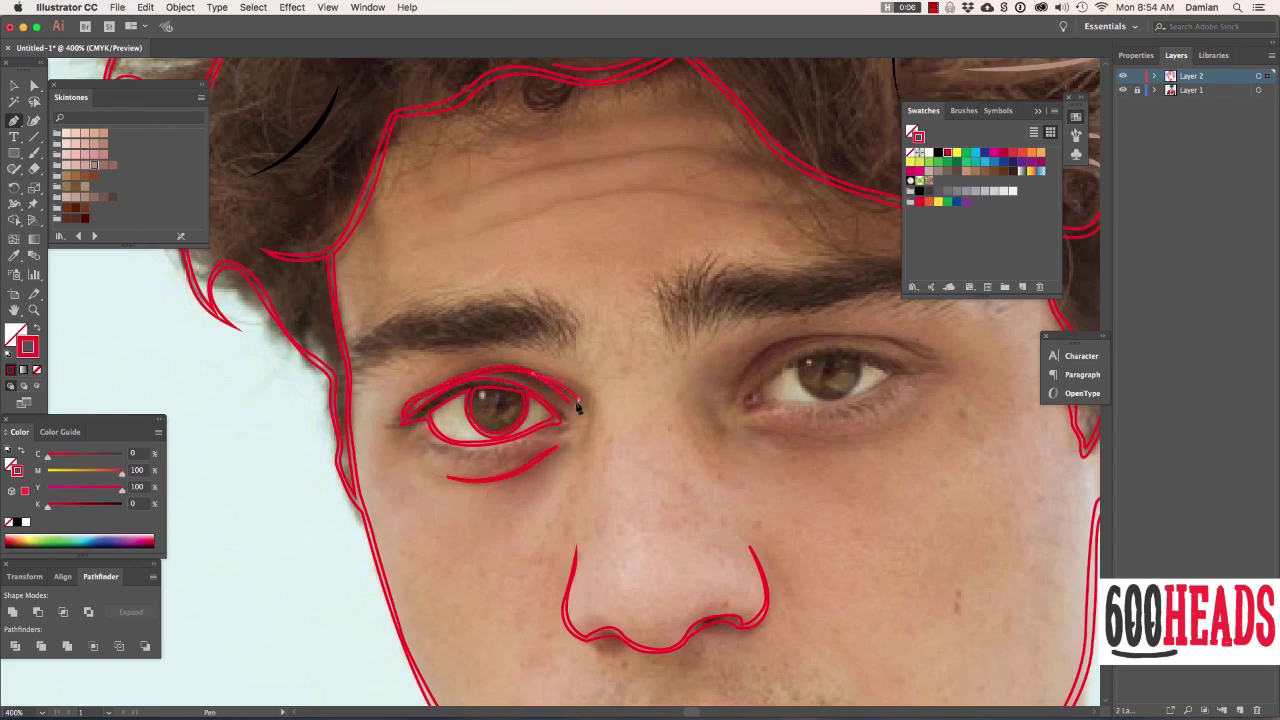
left_click_drag(572, 335, 541, 308)
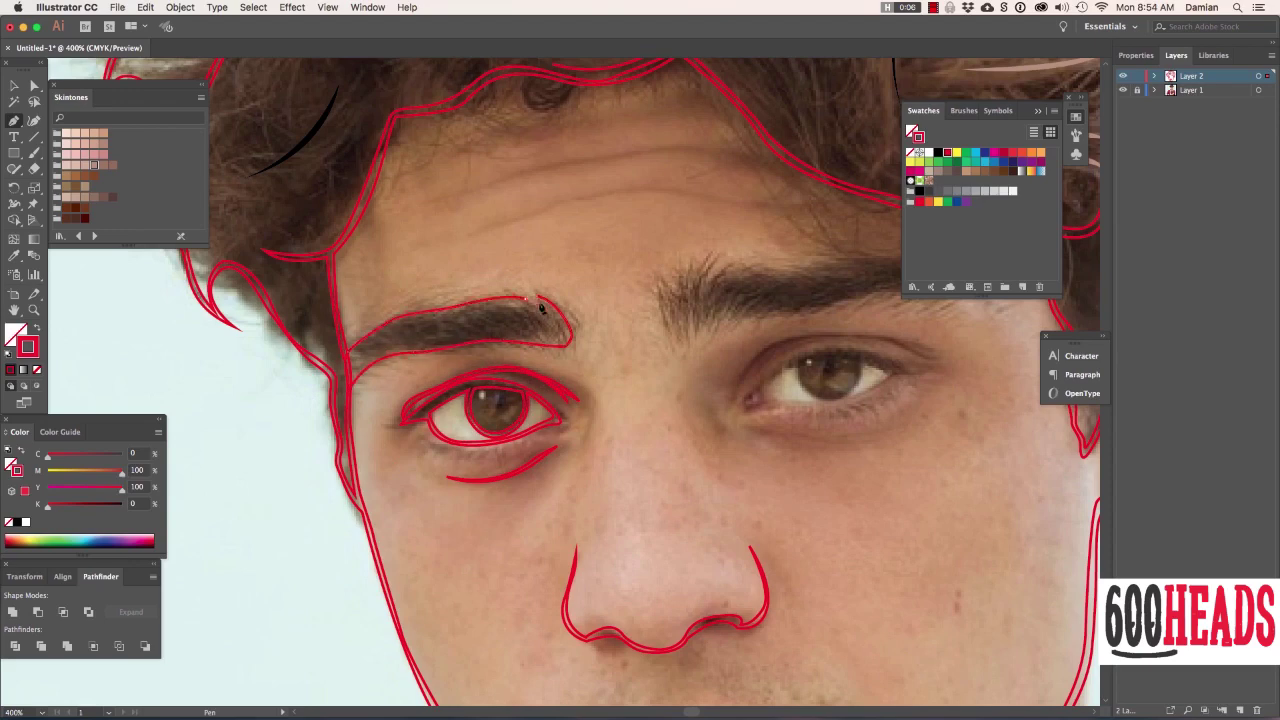
Step: Trace the right eye's upper lid, its crease and the line under it
mouse_move(746, 405)
left_mouse_down()
mouse_move(834, 352)
mouse_move(913, 378)
left_mouse_up()
left_click(745, 400)
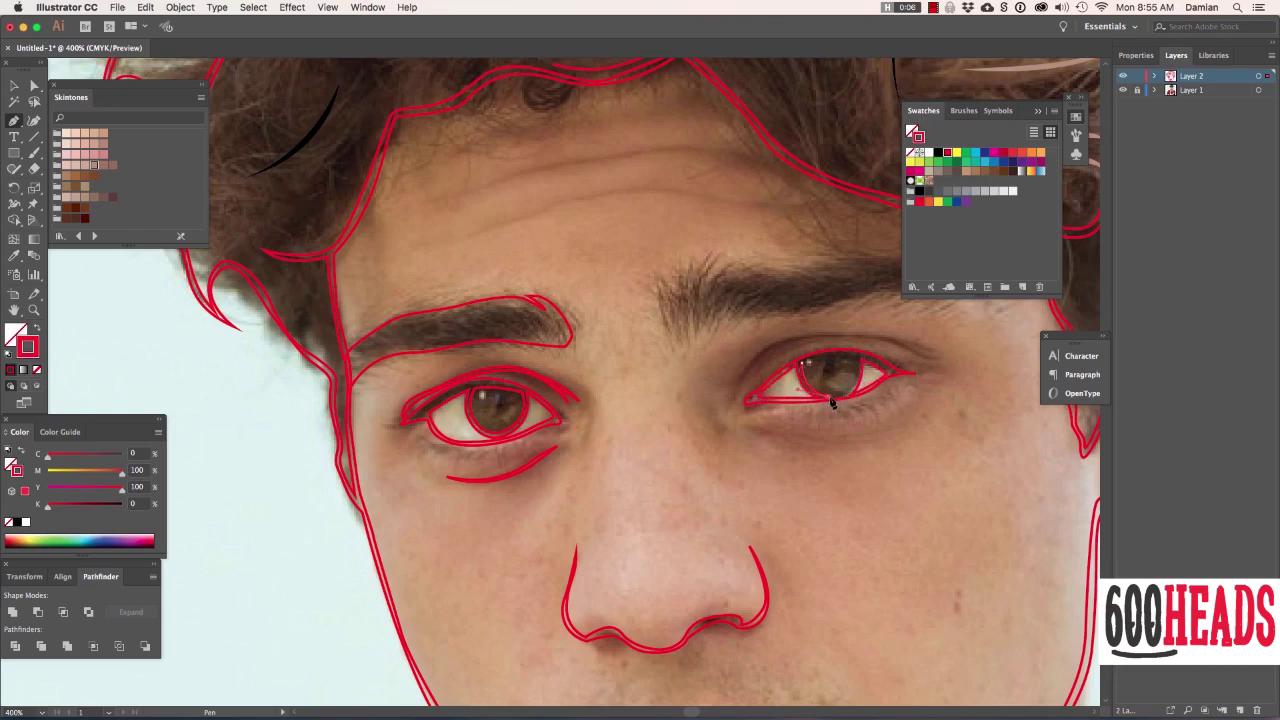
left_click_drag(736, 391, 790, 341)
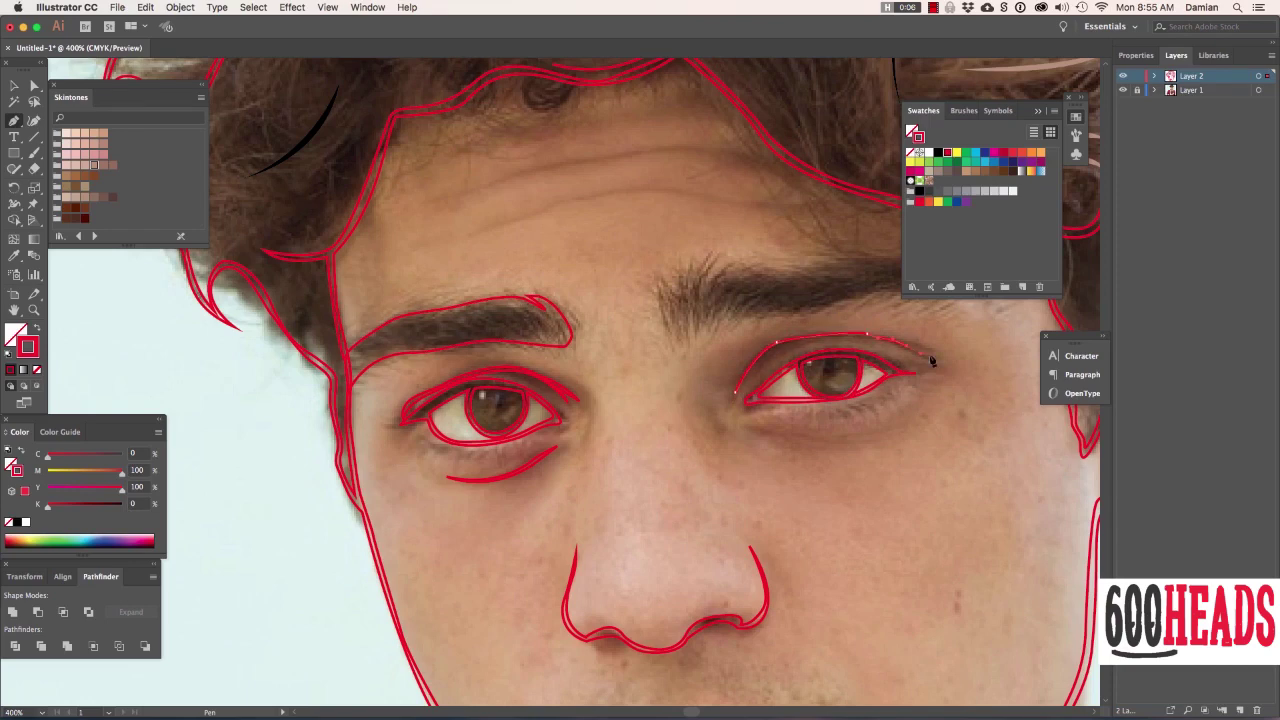
left_click_drag(931, 360, 937, 357)
left_click_drag(745, 428, 918, 424)
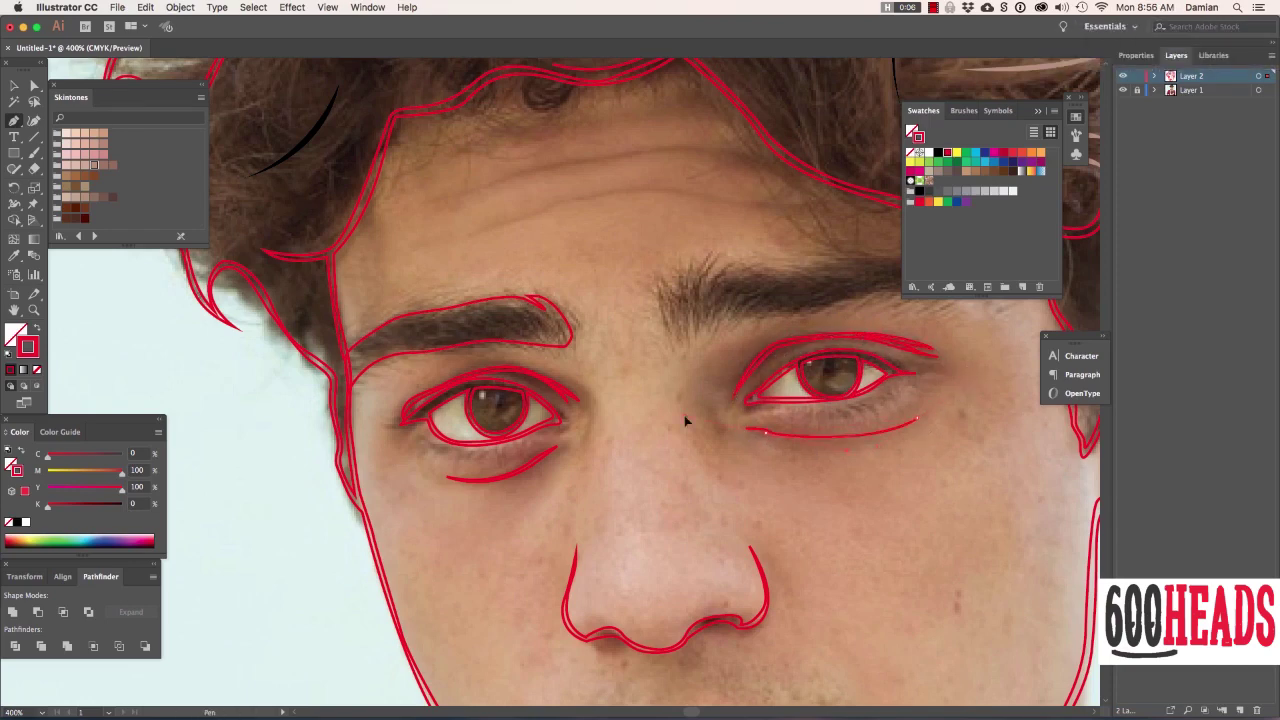
Step: Outline the right eyebrow's lower and top edges
scroll(486, 378, "right", 5)
scroll(486, 378, "up", 2)
mouse_move(681, 377)
left_mouse_down()
mouse_move(830, 355)
mouse_move(540, 336)
mouse_move(498, 346)
left_mouse_up()
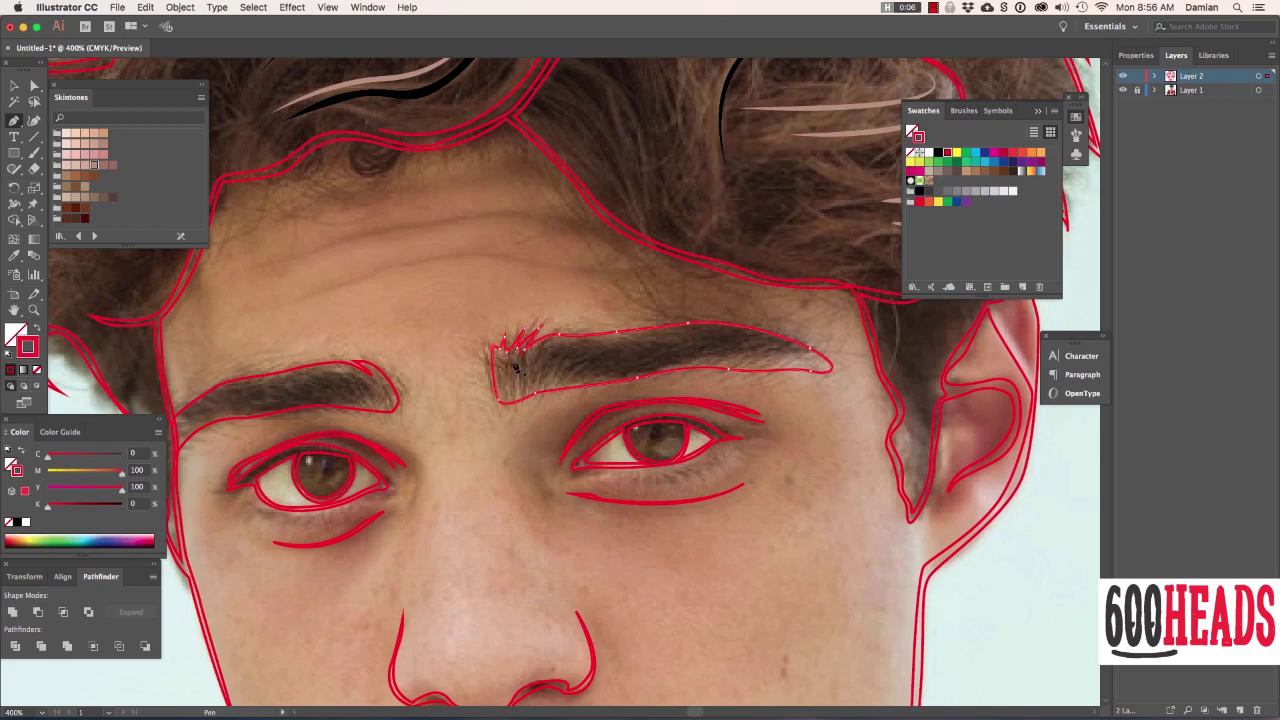
key("ctrl+shift+a")
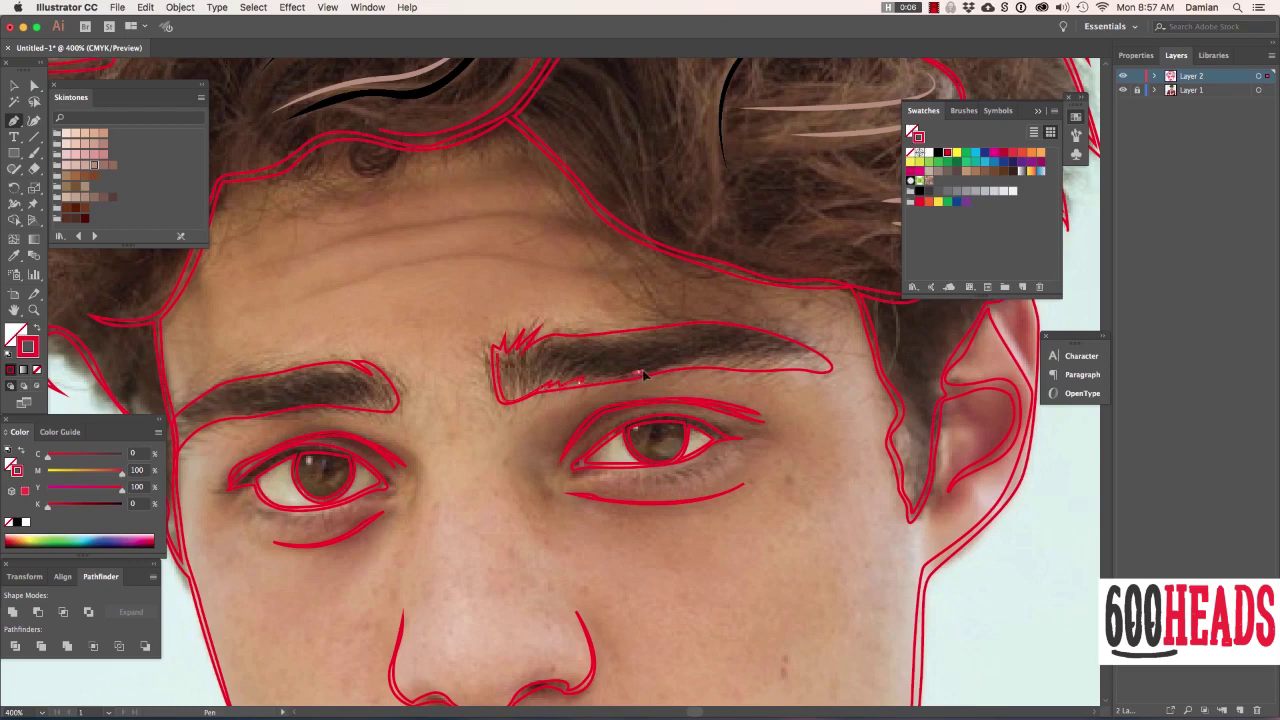
mouse_move(783, 372)
left_mouse_down()
mouse_move(816, 368)
mouse_move(730, 330)
mouse_move(645, 332)
mouse_move(385, 387)
left_mouse_up()
scroll(510, 360, "left", 5)
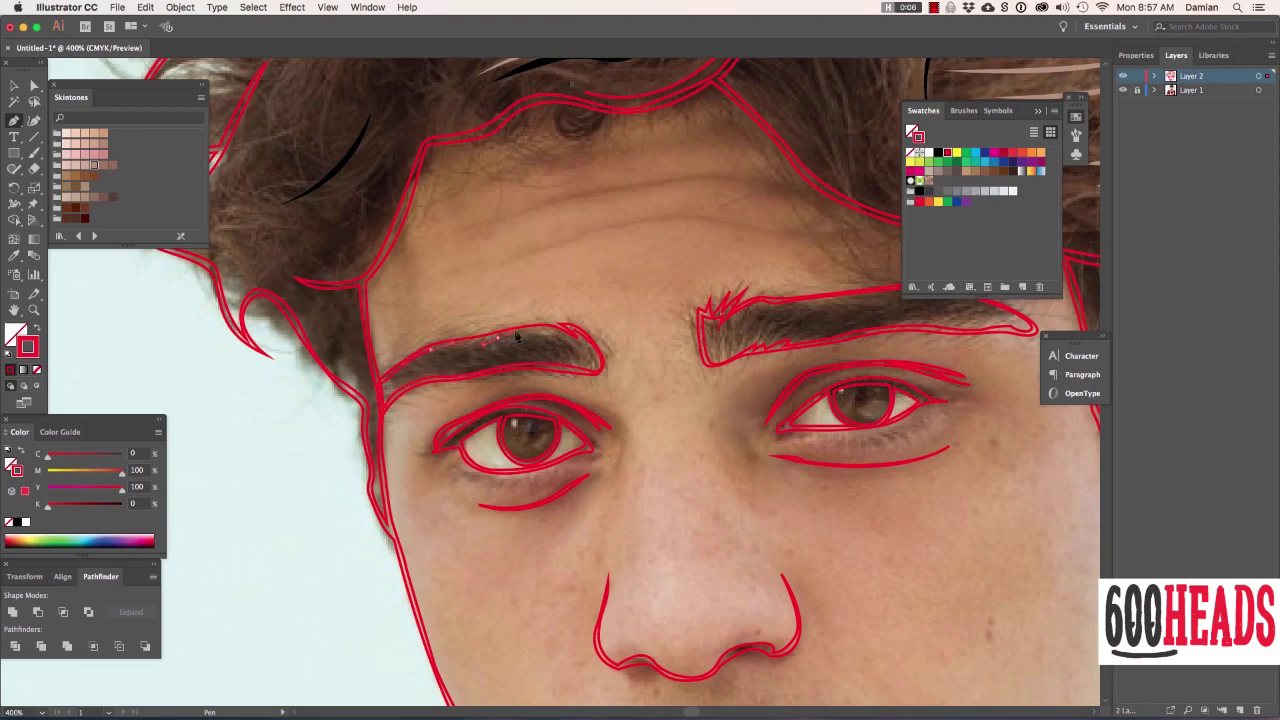
left_click_drag(517, 337, 598, 352)
Step: Add ellipse pupils with white highlights to both eyes, brown irises and white eye whites
key("l")
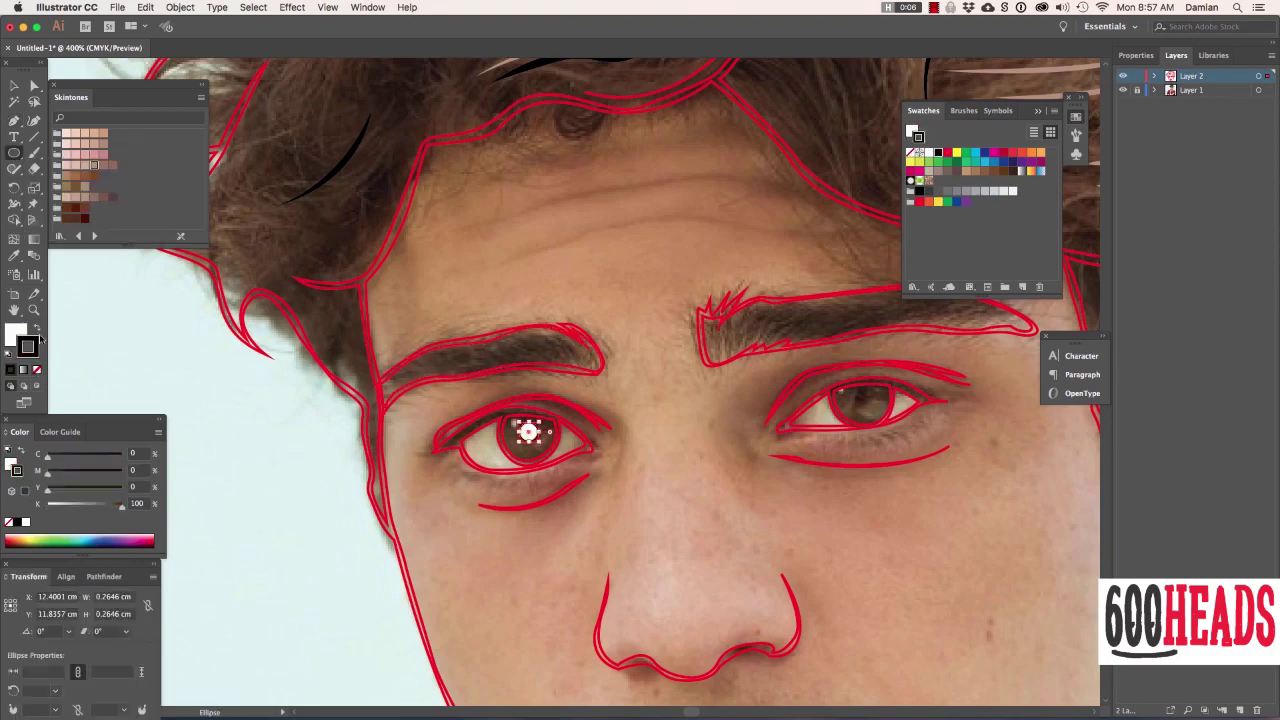
left_click_drag(519, 421, 538, 440)
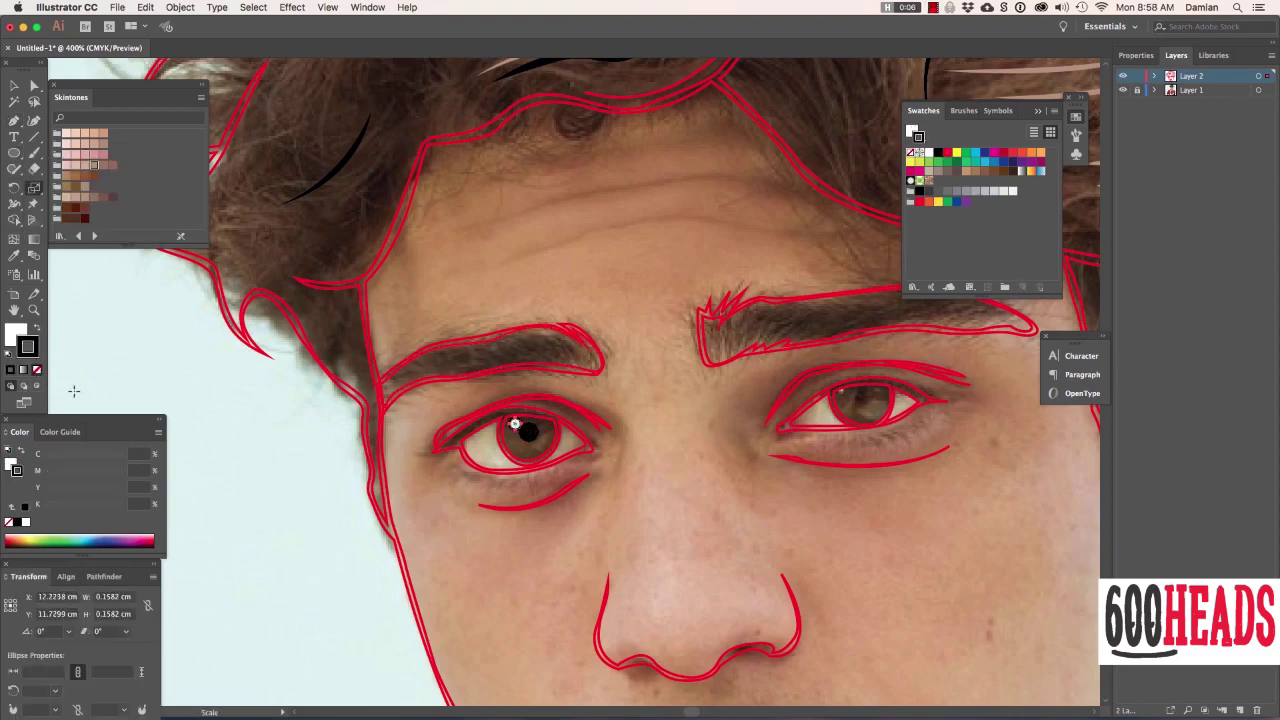
key("v")
left_click_drag(866, 404, 864, 400)
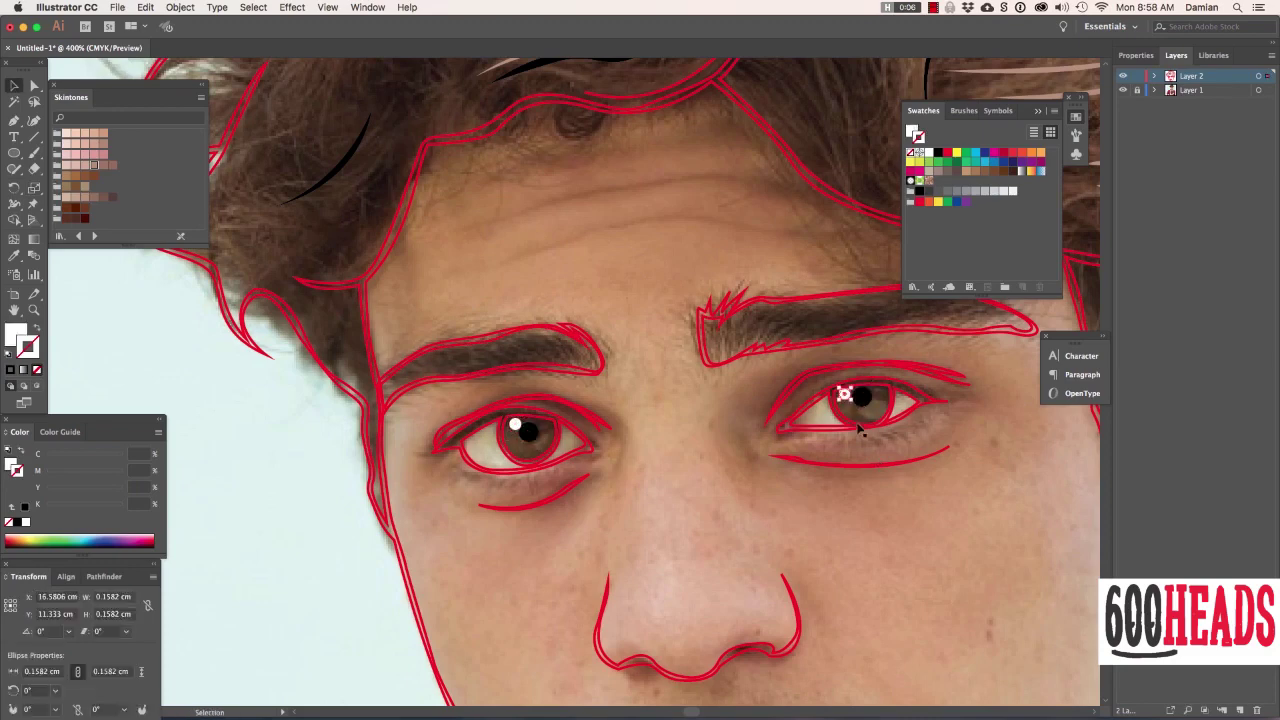
left_click(75, 218)
left_click(570, 440)
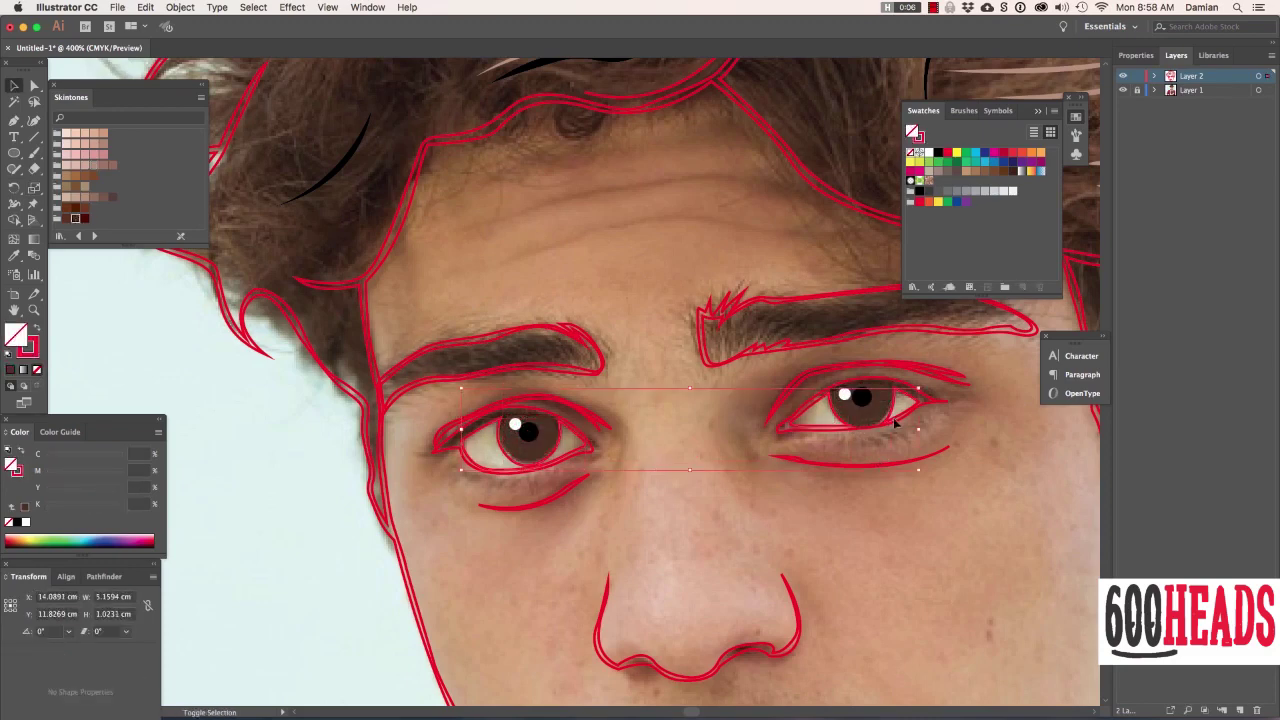
Step: Fill both eyebrows with a dark brown skintone swatch and darken the eye outlines
left_click(573, 373)
left_click(85, 218)
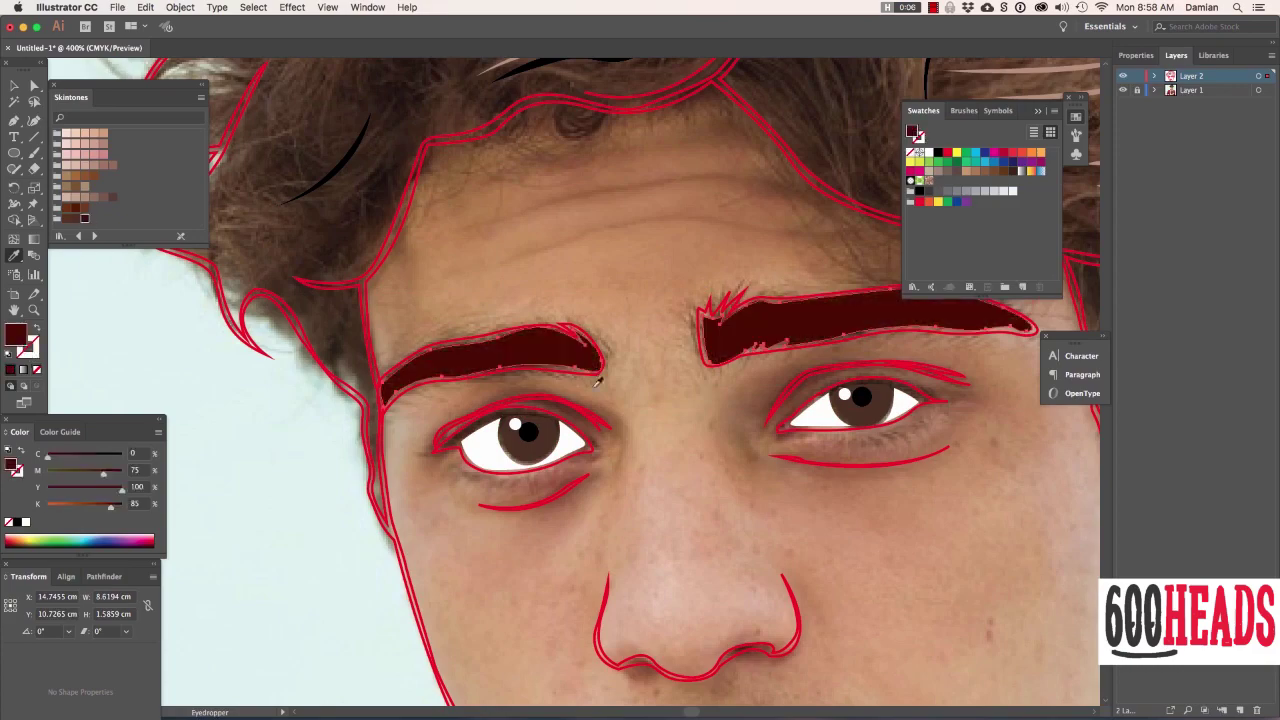
left_click(586, 490, "shift")
left_click(716, 375, "shift")
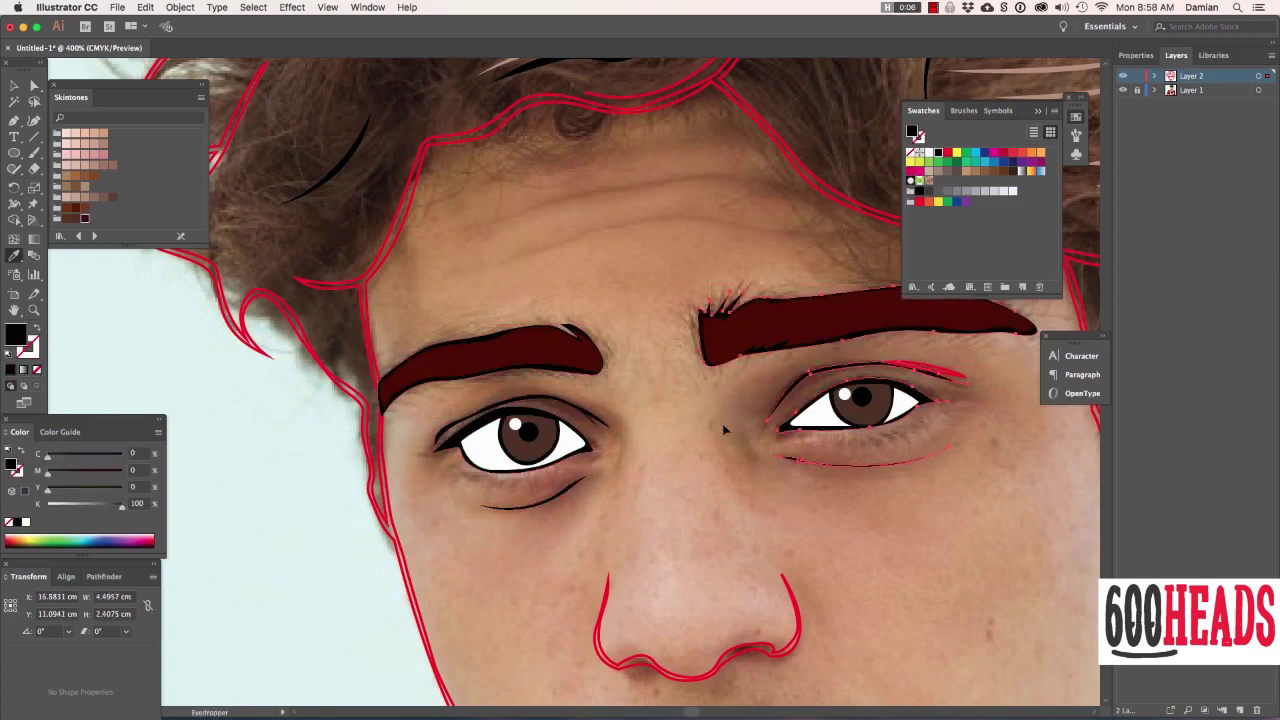
left_click(75, 218)
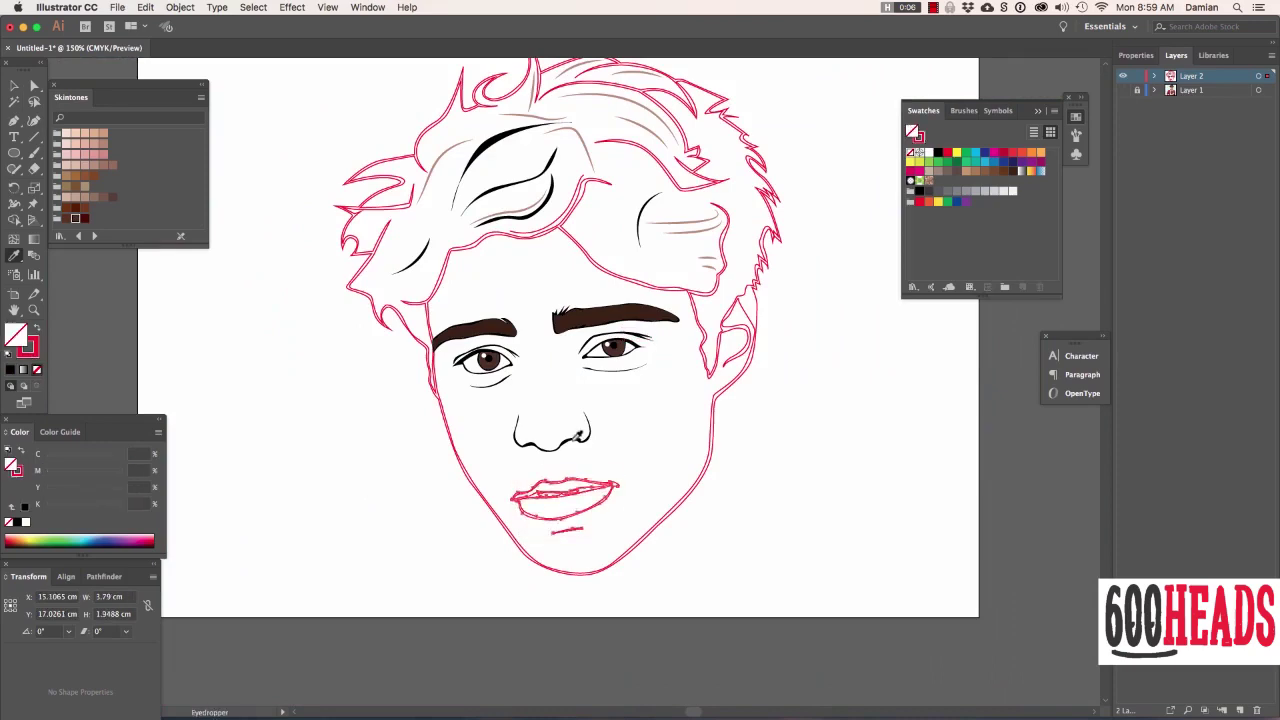
Step: Fill the lips skin-pink and draw a first forehead wrinkle with a black stroke, no fill
left_click(578, 436)
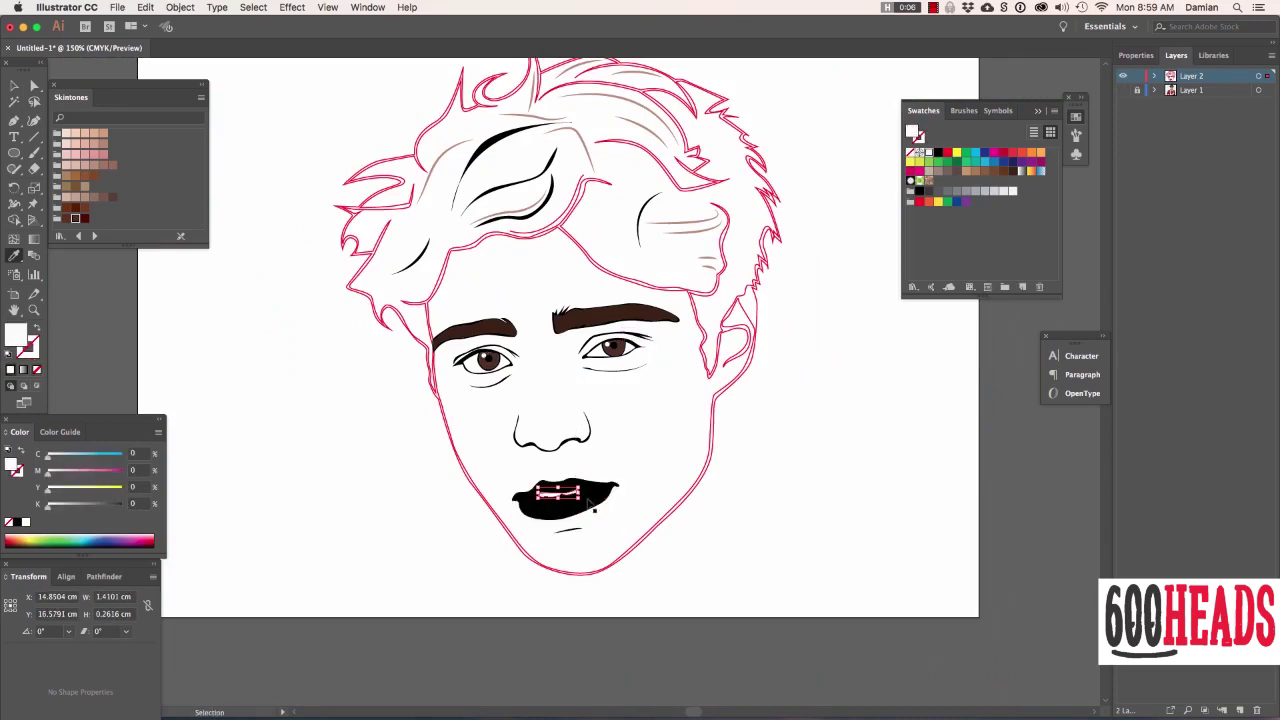
left_click(103, 153)
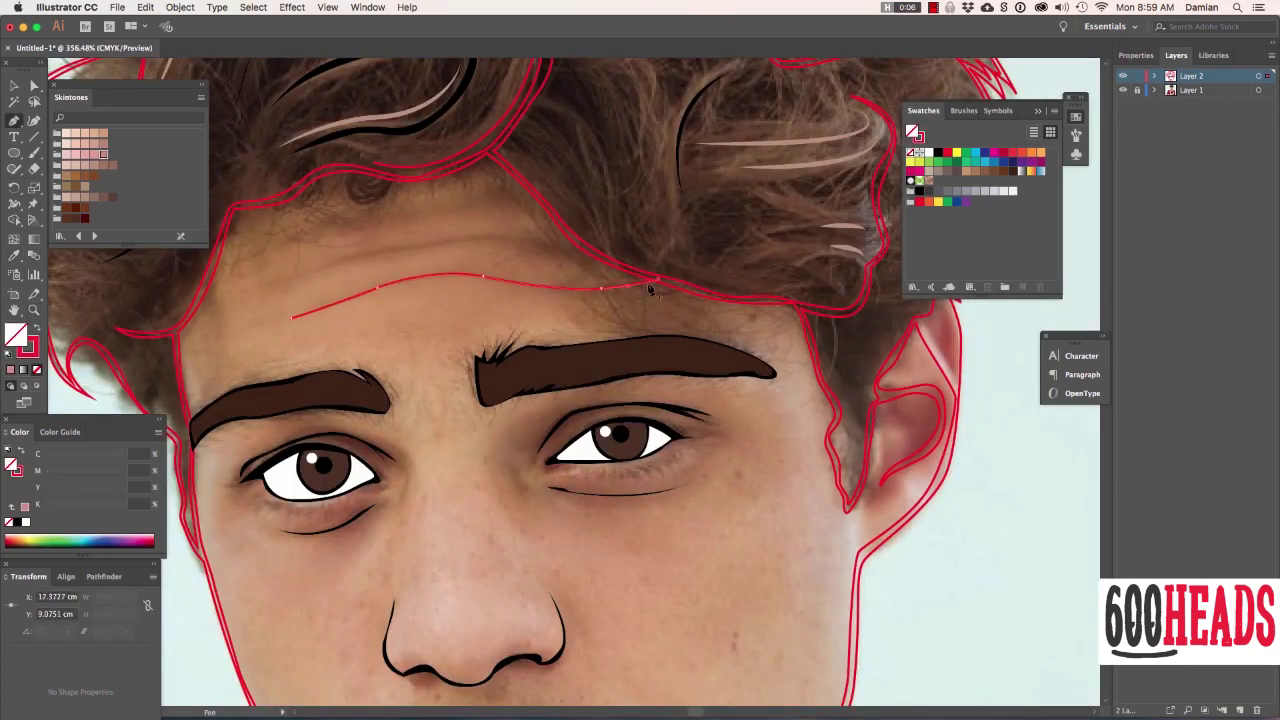
left_click(35, 328)
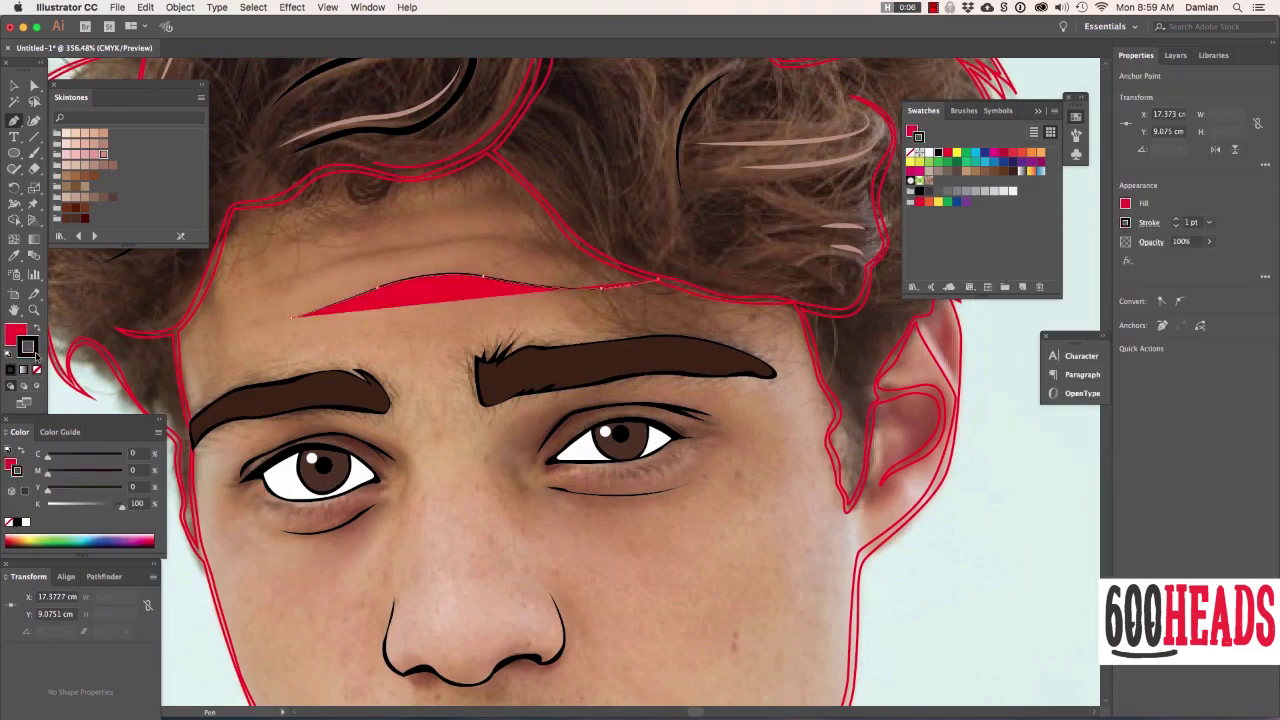
left_click(37, 369)
left_click(245, 290)
left_click(330, 267)
left_click(435, 243)
left_click(528, 240)
left_click(590, 250)
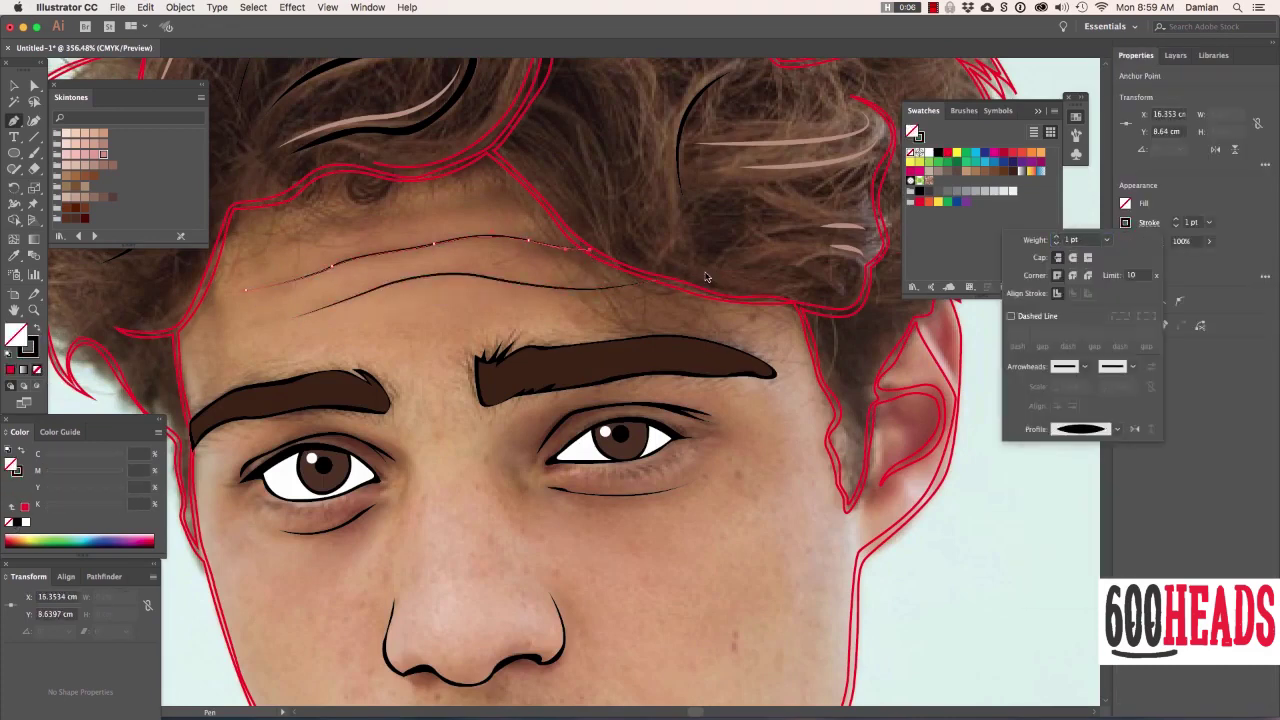
Step: Draw a second forehead wrinkle line higher across the forehead
key("Escape")
left_click(268, 238)
left_click(388, 213)
left_click(490, 200)
left_click(540, 205)
Step: Apply a tapered width profile to the wrinkle lines in the Stroke options
left_click(1149, 222)
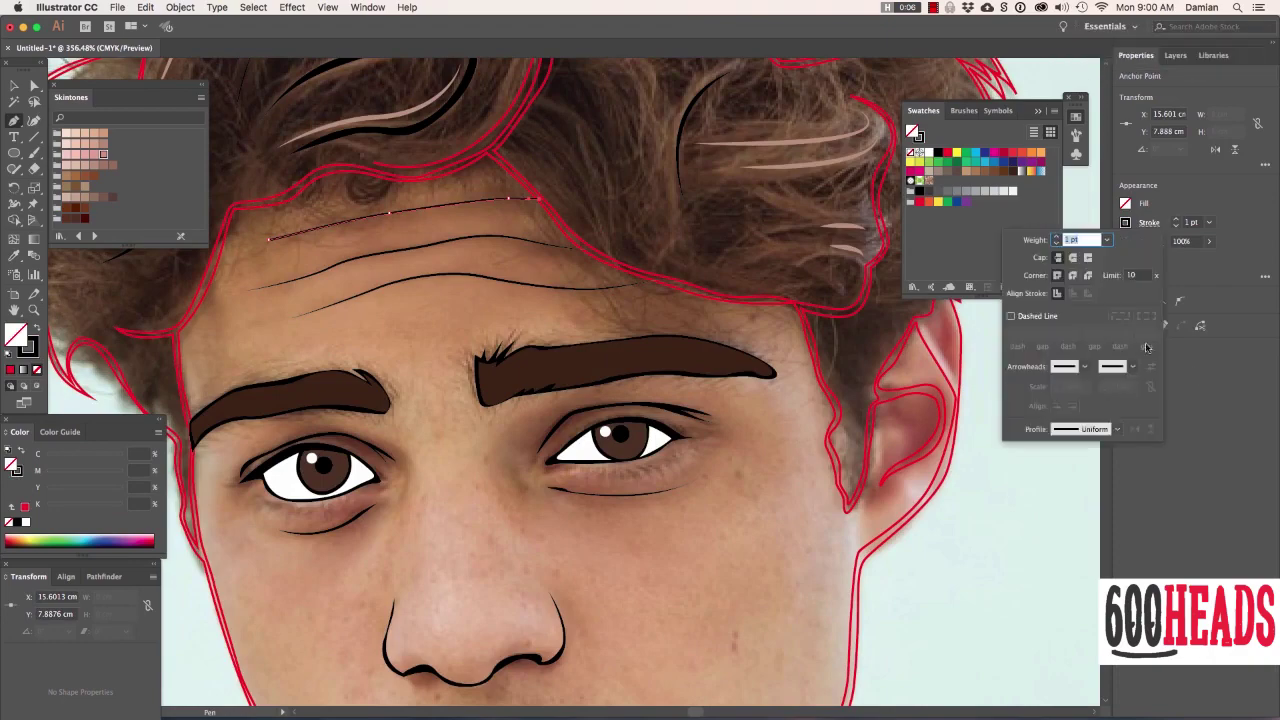
left_click(1120, 430)
left_click(1070, 460)
left_click(34, 86)
left_click(1015, 518)
key("ctrl+0")
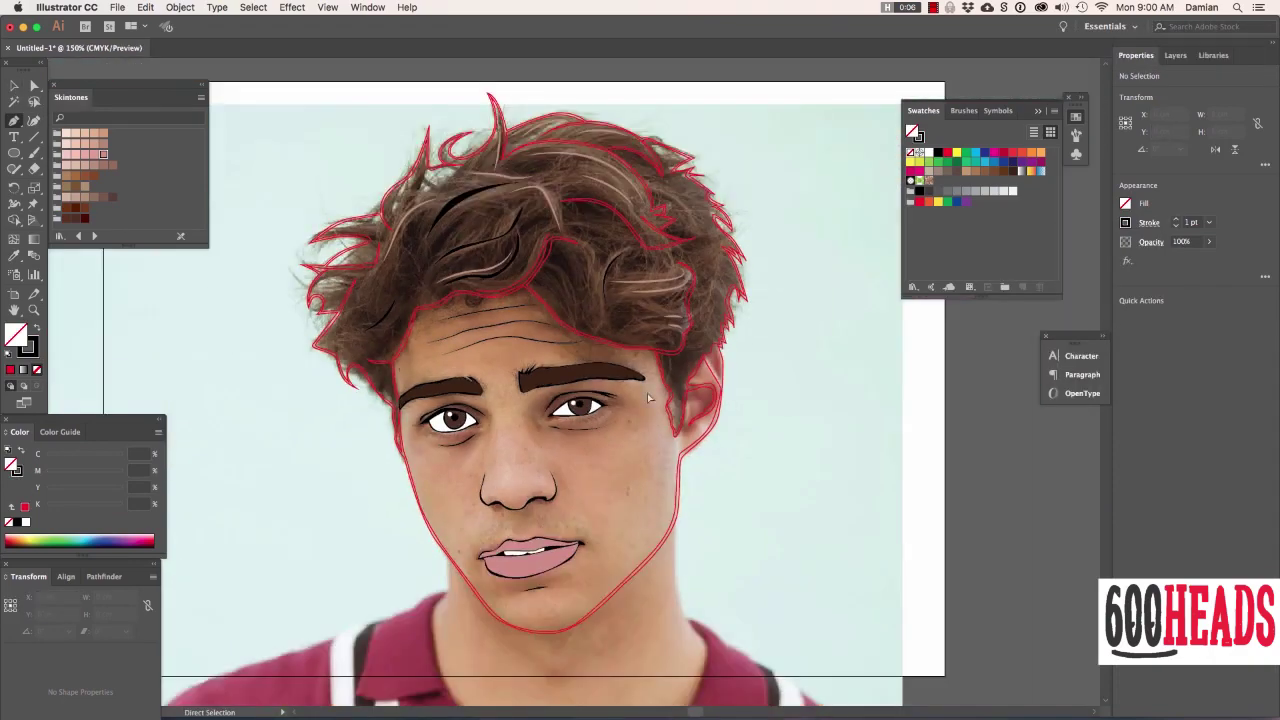
left_click(406, 358)
Step: Slice the face shape into pieces with the Knife and eyedrop one skin tone onto them
left_click_drag(34, 168, 90, 205)
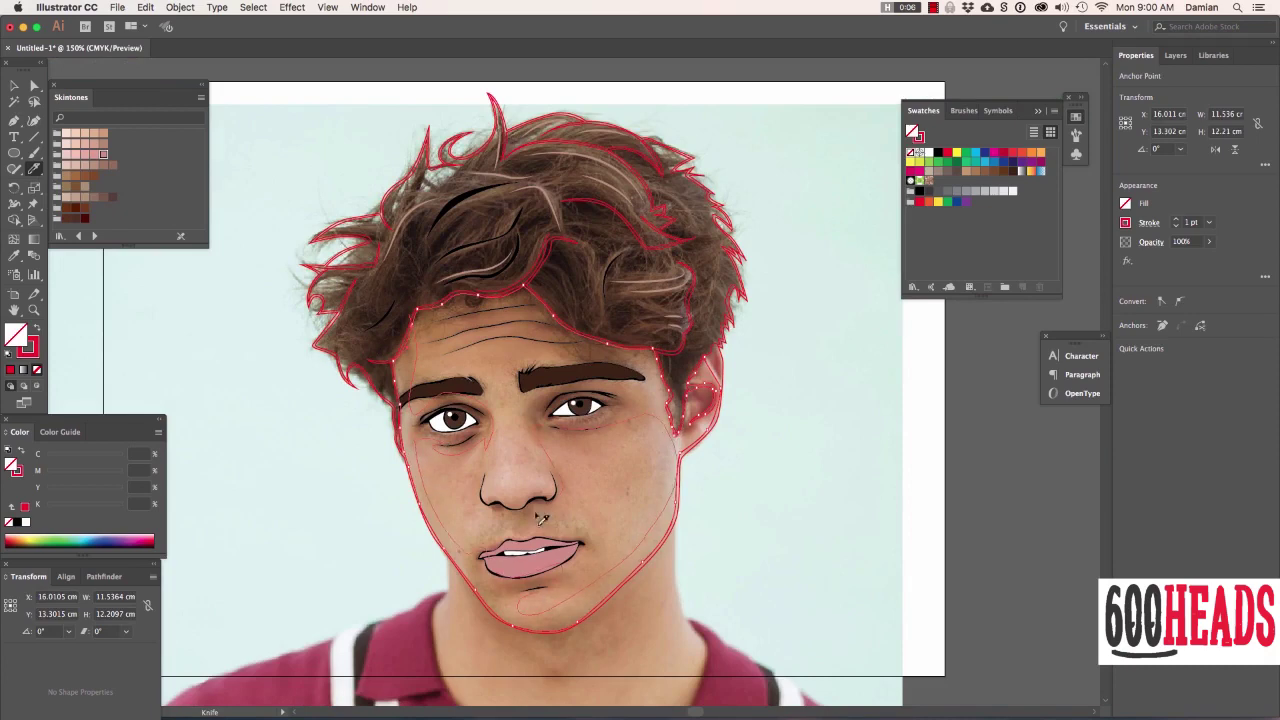
left_click_drag(510, 310, 525, 610)
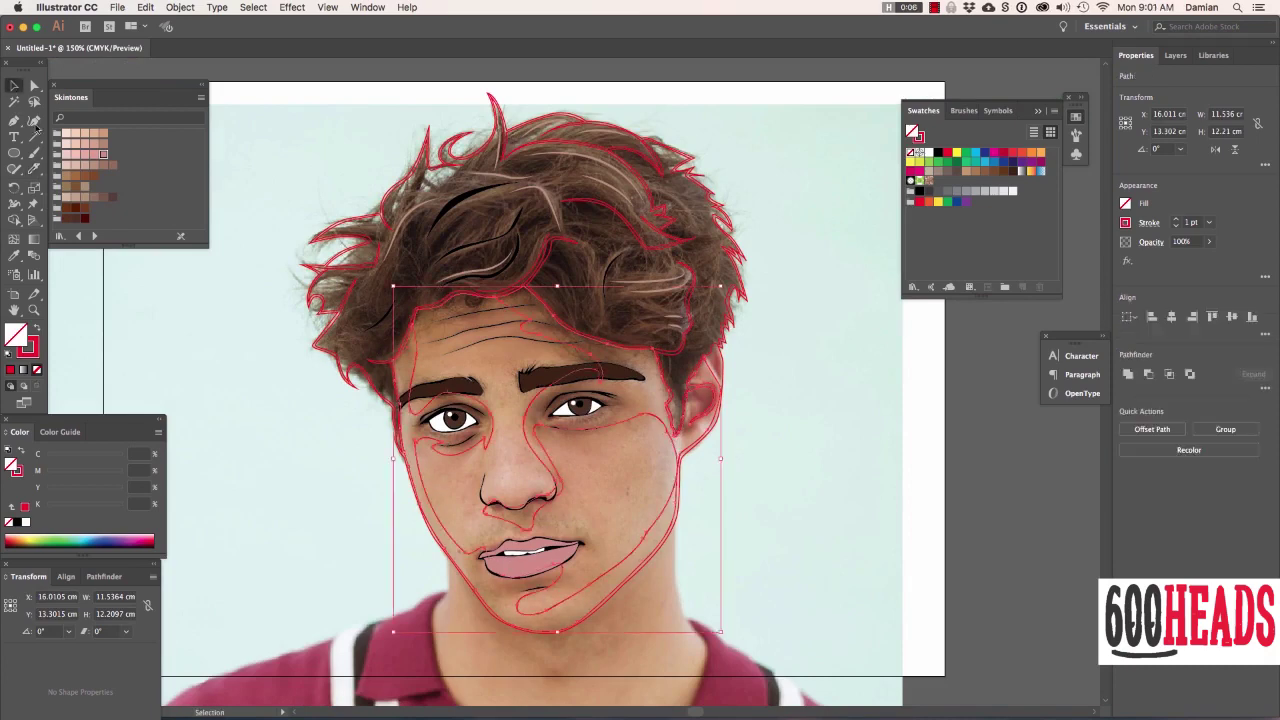
left_click(85, 165)
left_click(14, 86)
left_click(14, 255)
left_click(540, 470)
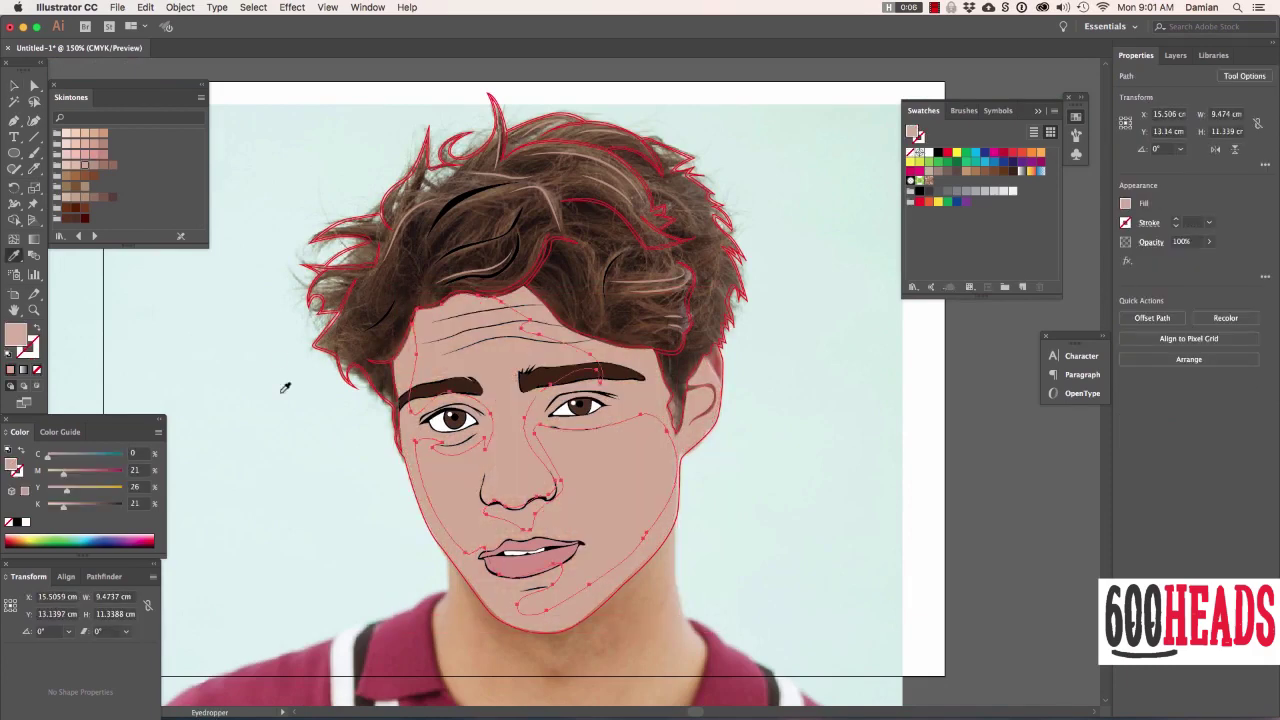
Step: Fill the hair dark brown and adjust an anchor on the ear edge
left_click(112, 197)
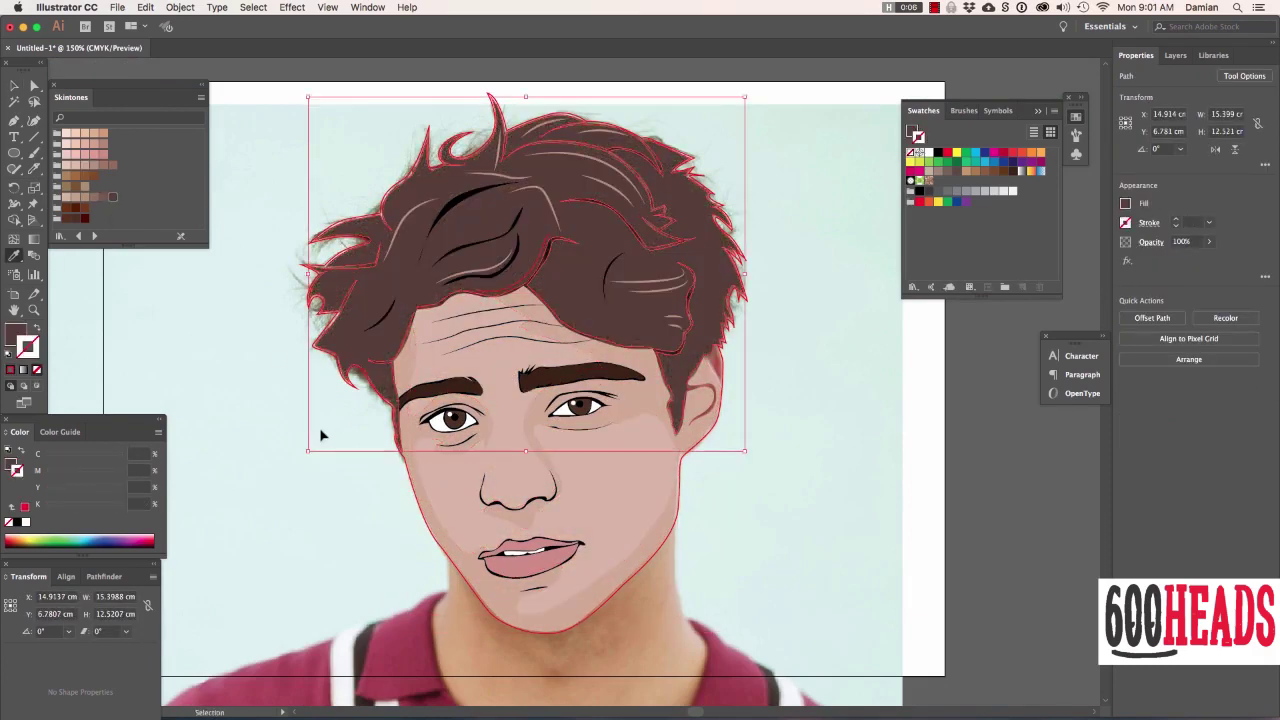
left_click(729, 385)
key("z")
left_click_drag(737, 348, 580, 200)
key("p")
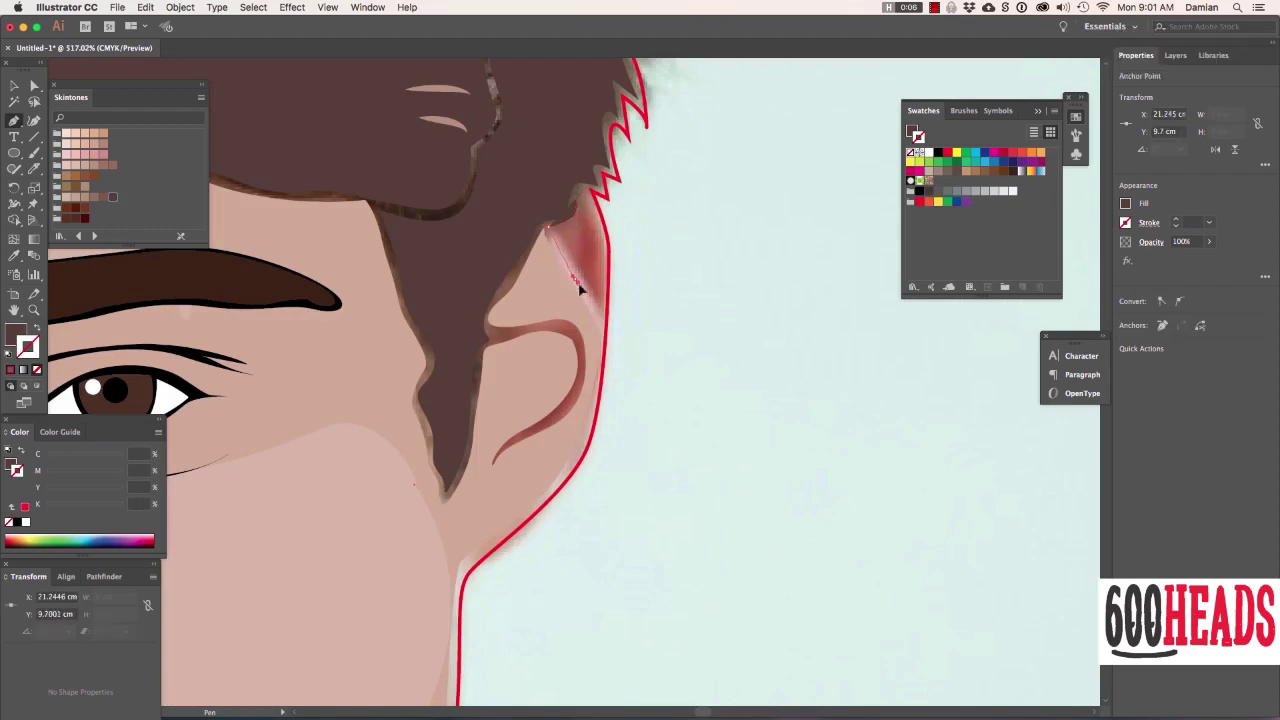
left_click(601, 234)
key("ctrl+shift+a")
key("ctrl+1")
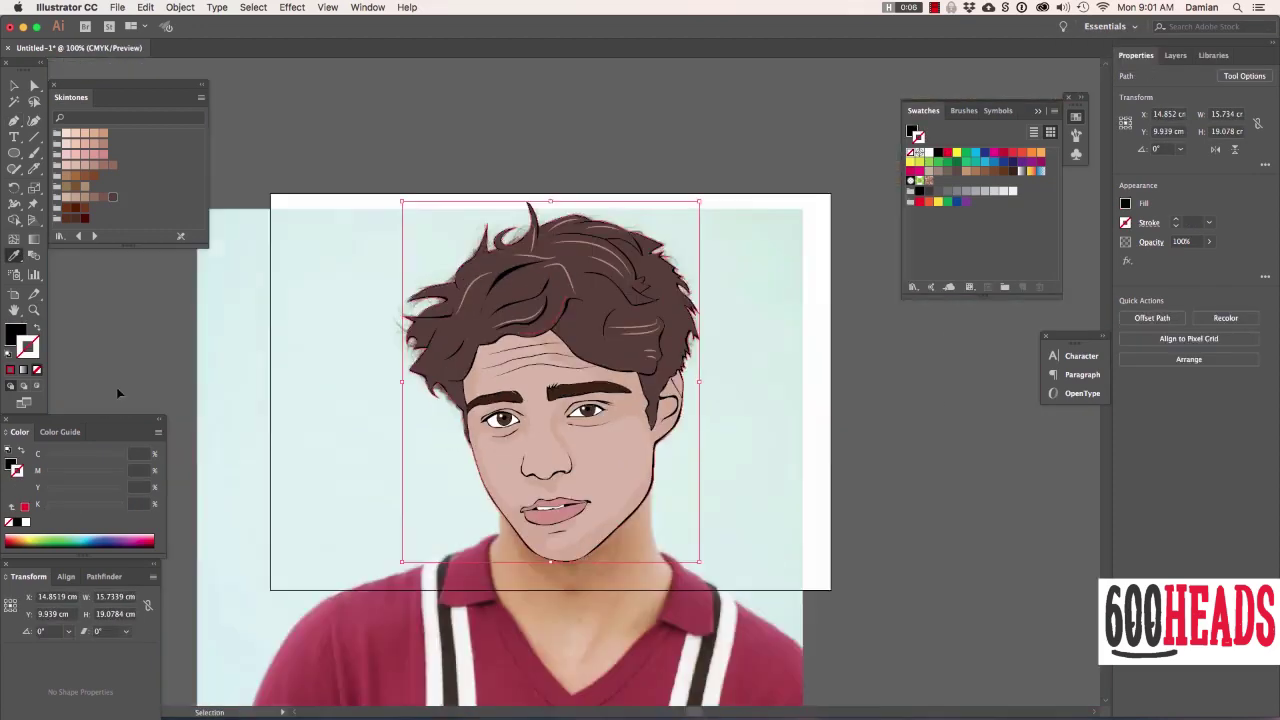
Step: Hide the background photo layer in the Layers panel
key("i")
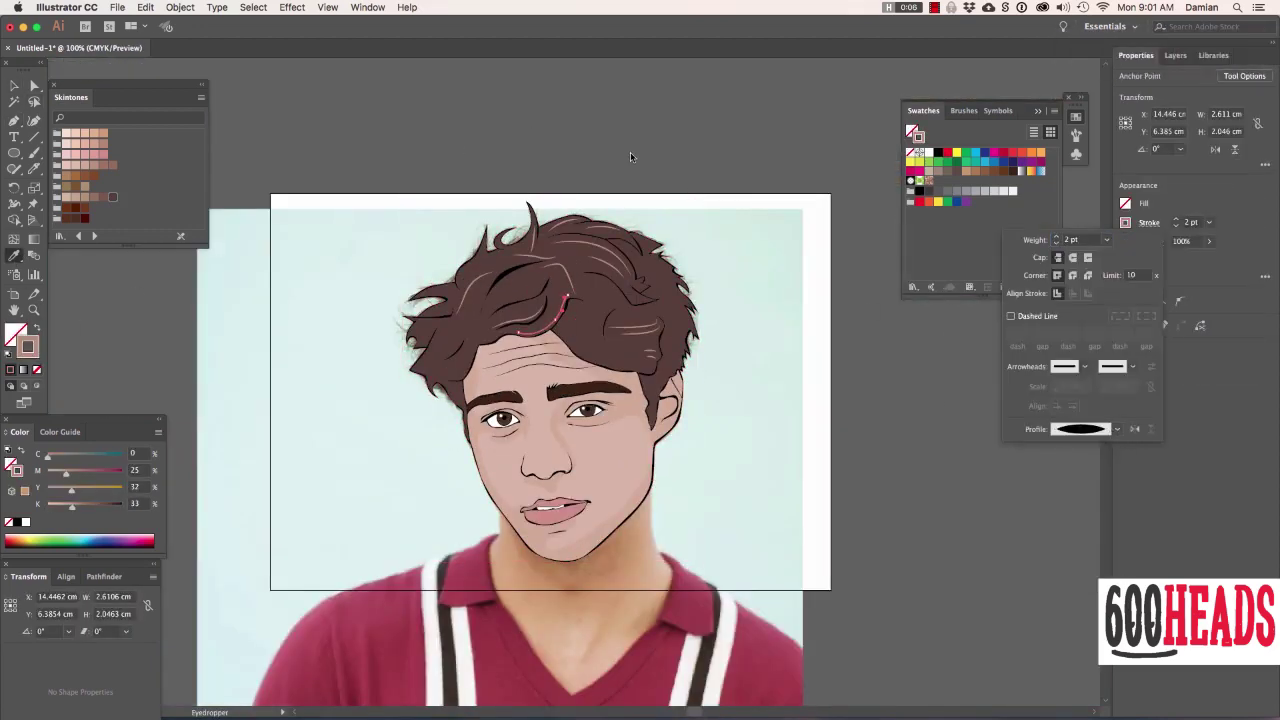
key("F7")
left_click(1122, 90)
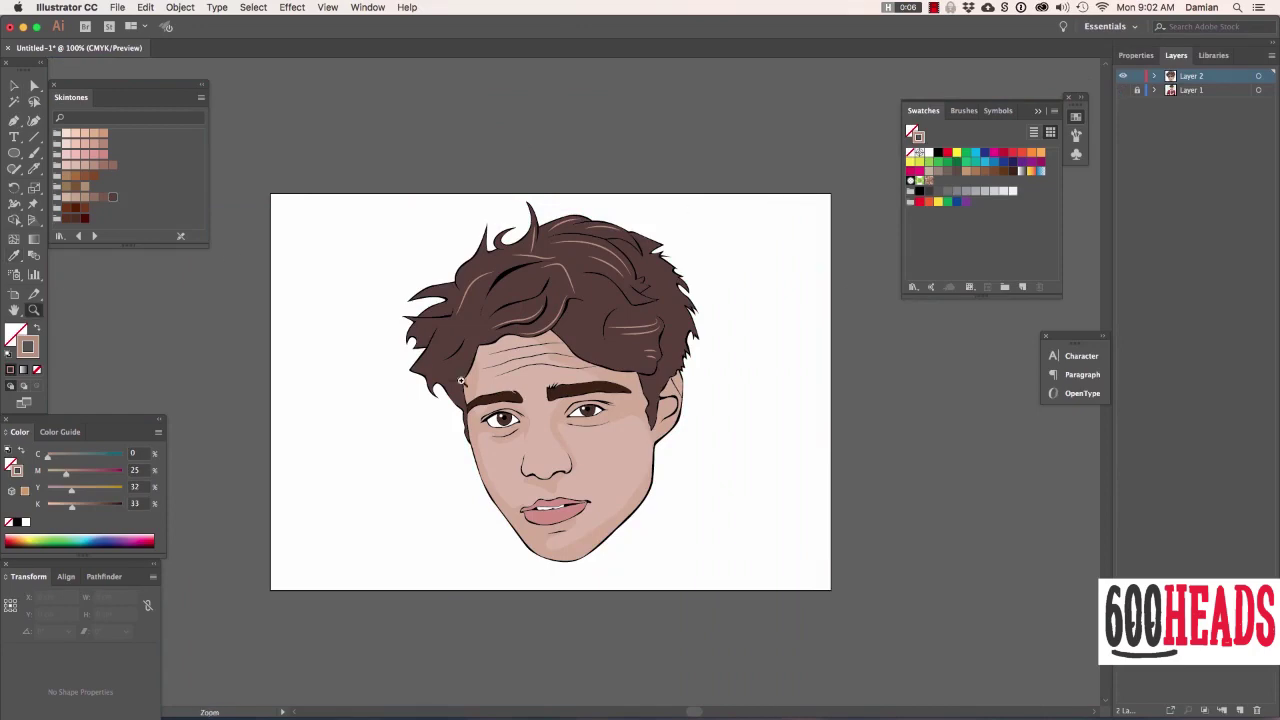
Step: Select the left eye's lower lash line and toggle layer visibility to compare with the photo
left_click_drag(461, 381, 643, 467)
key("a")
left_click(320, 392)
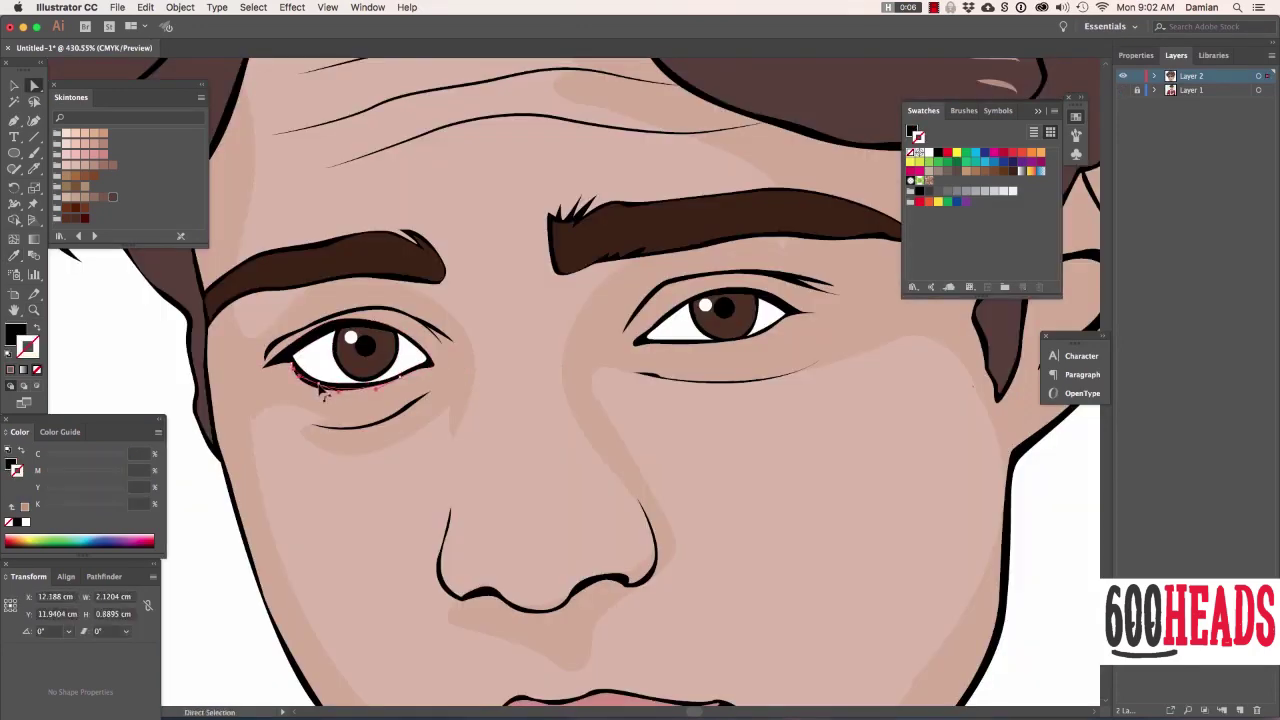
key("ctrl+minus")
key("ctrl+minus")
key("ctrl+minus")
left_click(1122, 90)
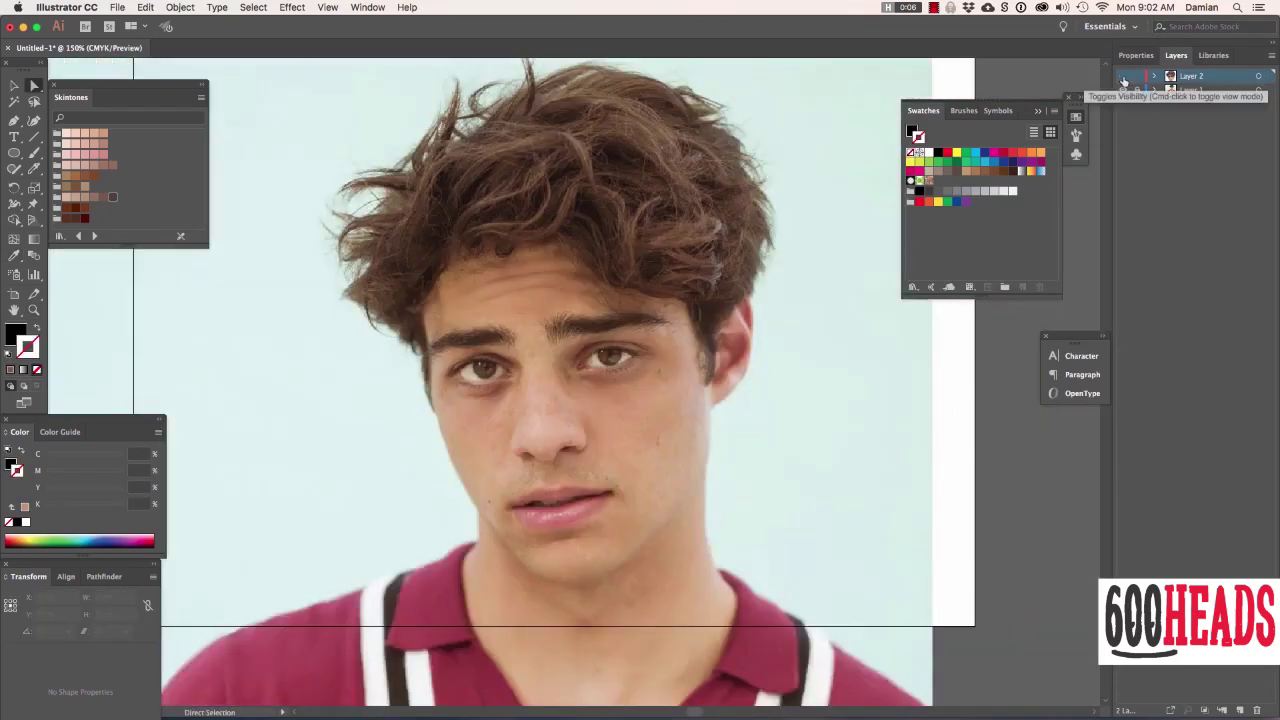
left_click(1122, 76)
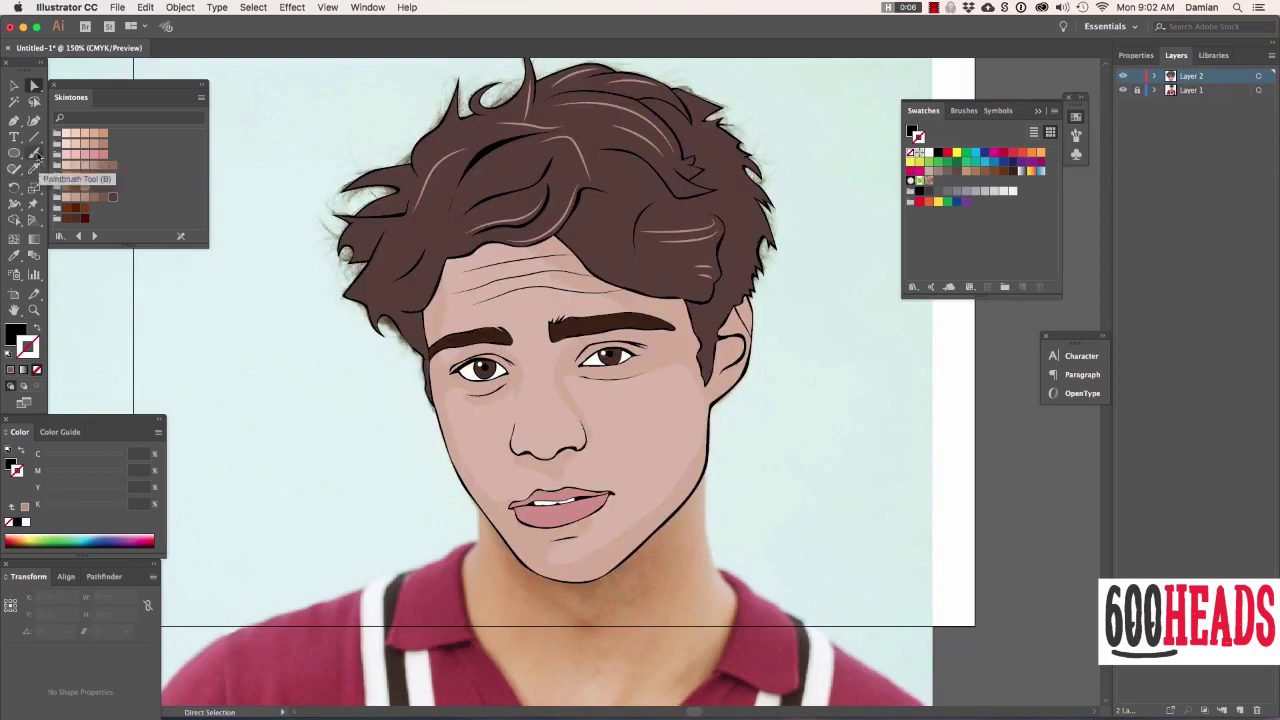
Step: Draw a small white highlight on the nose tip with the Shaper tool
left_click(18, 174)
left_click_drag(541, 416, 535, 438)
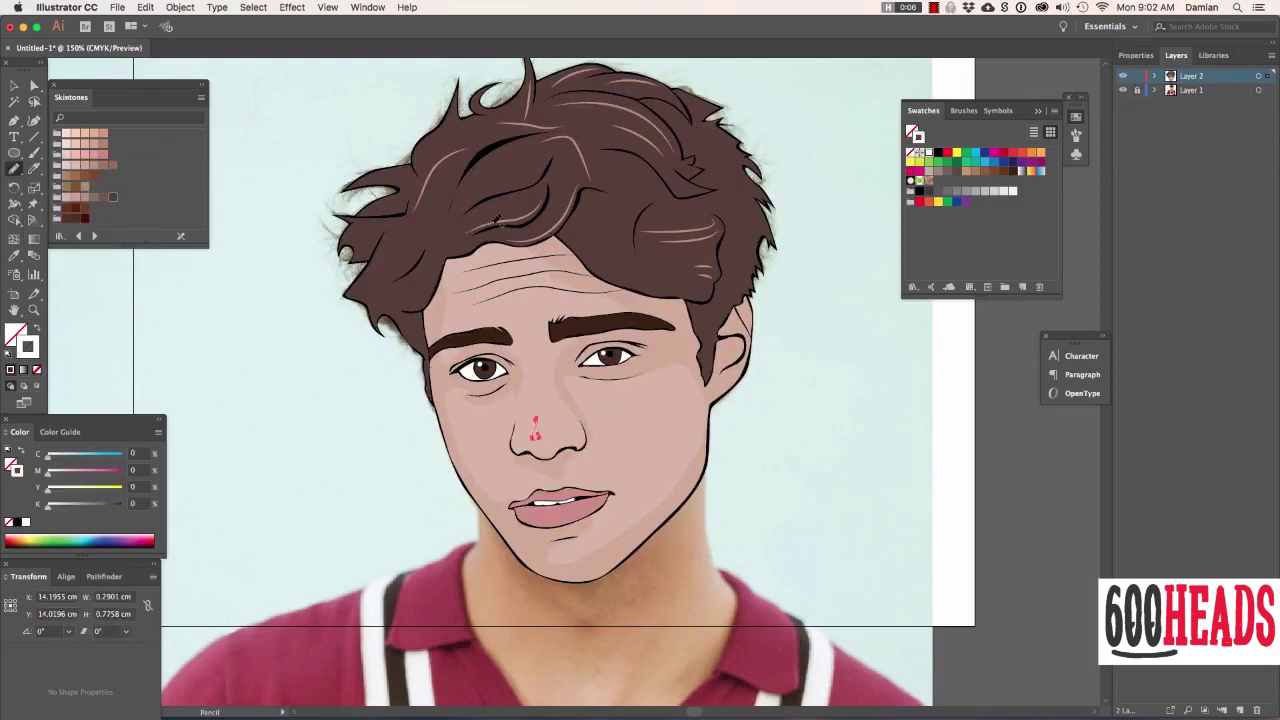
left_click(100, 576)
Step: Make the hair highlight strokes white, add one more, and hide the background photo
left_click(527, 224)
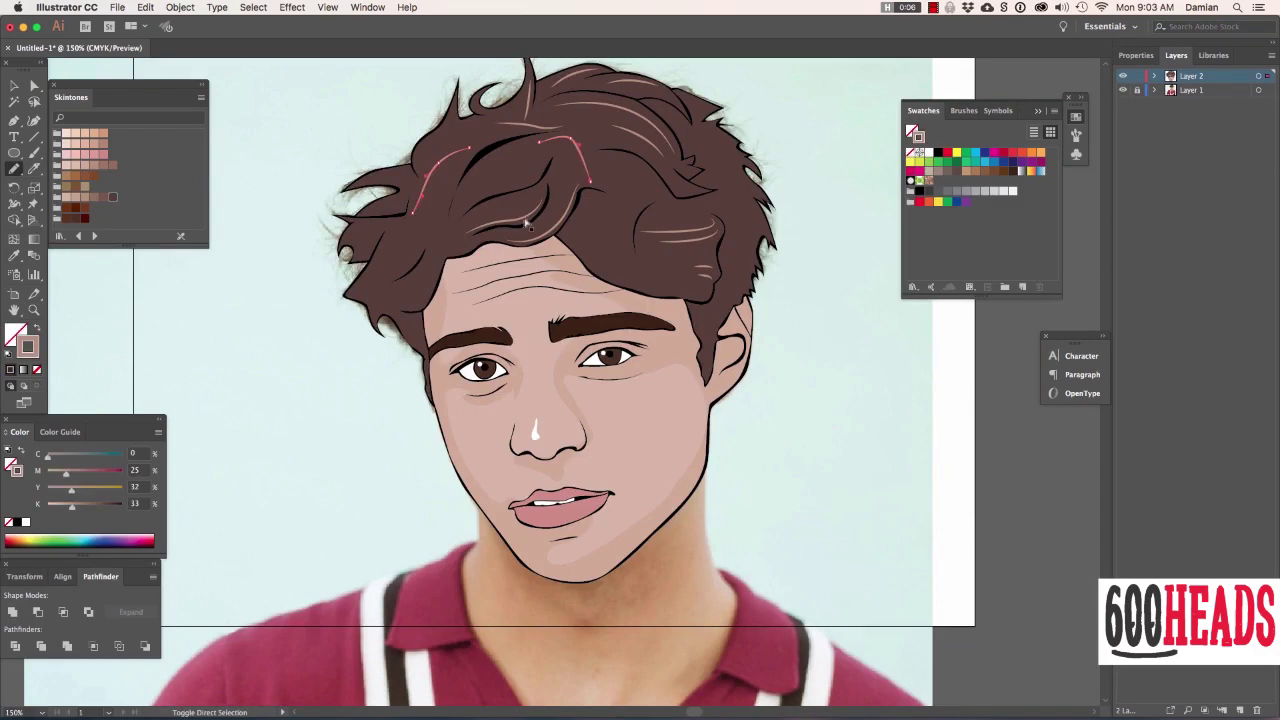
left_click(791, 109, "super")
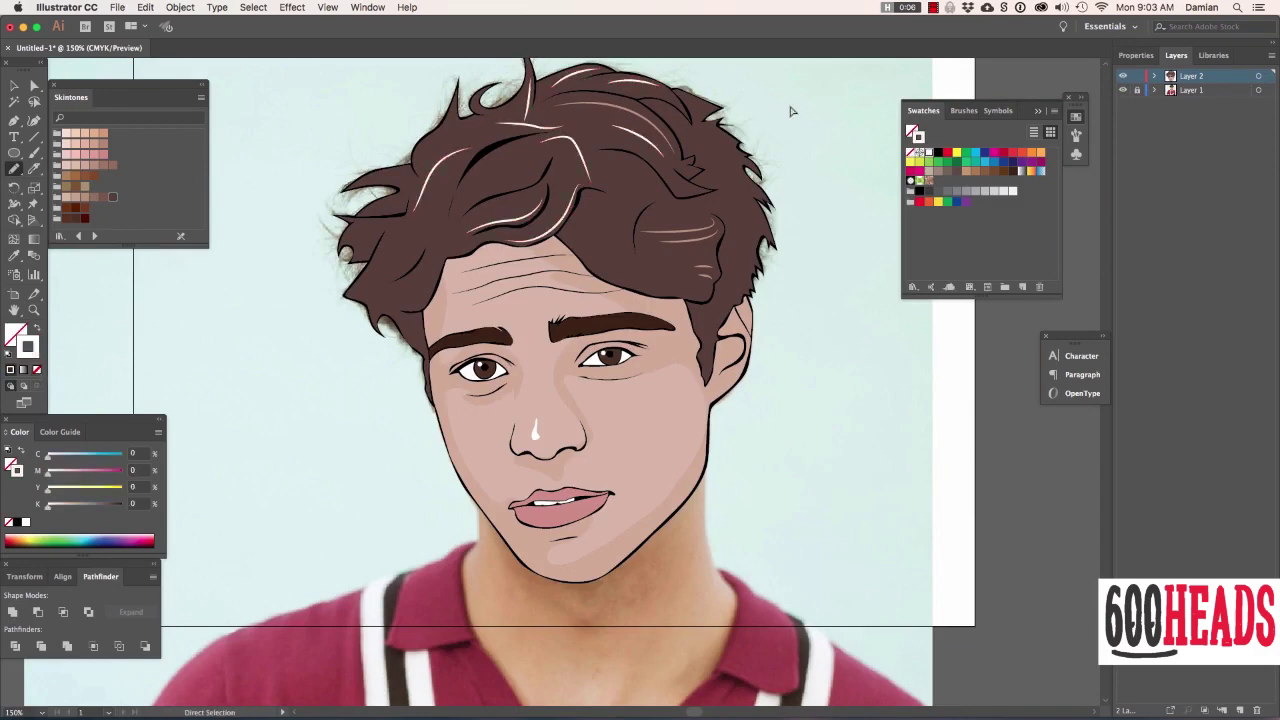
left_click_drag(640, 233, 718, 222)
left_click(97, 381, "super")
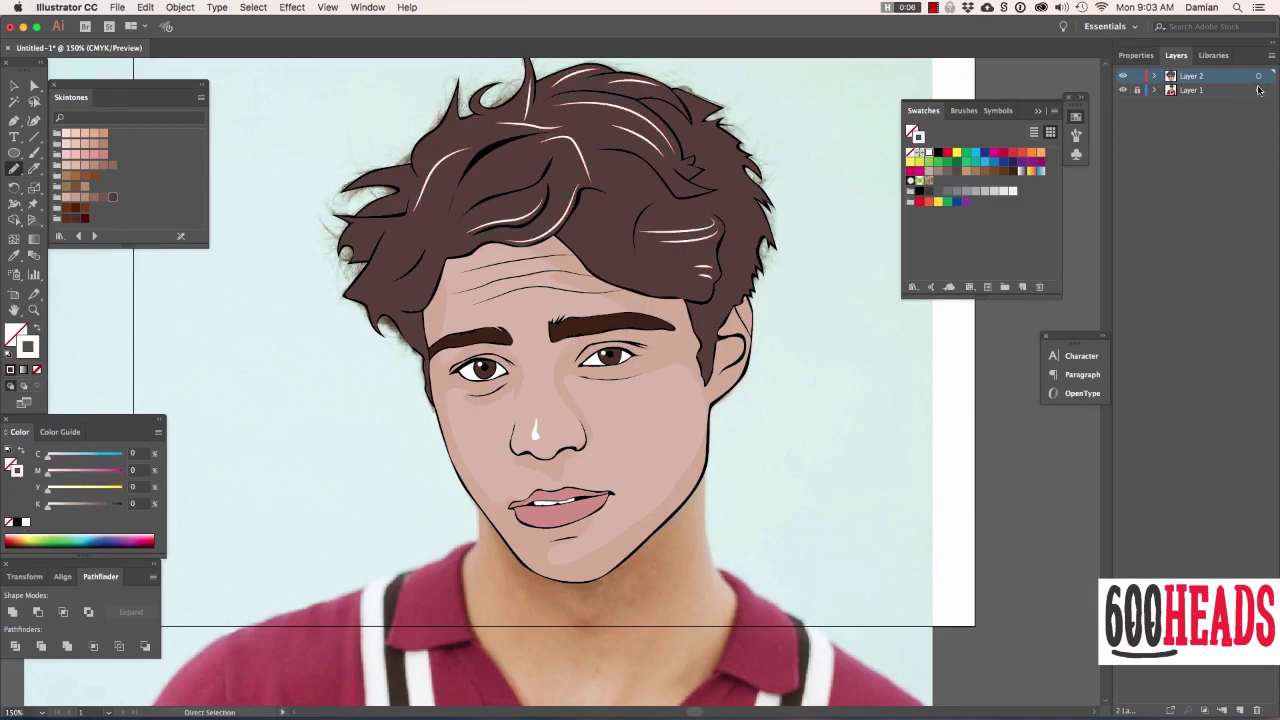
left_click(1122, 90)
key("super+1")
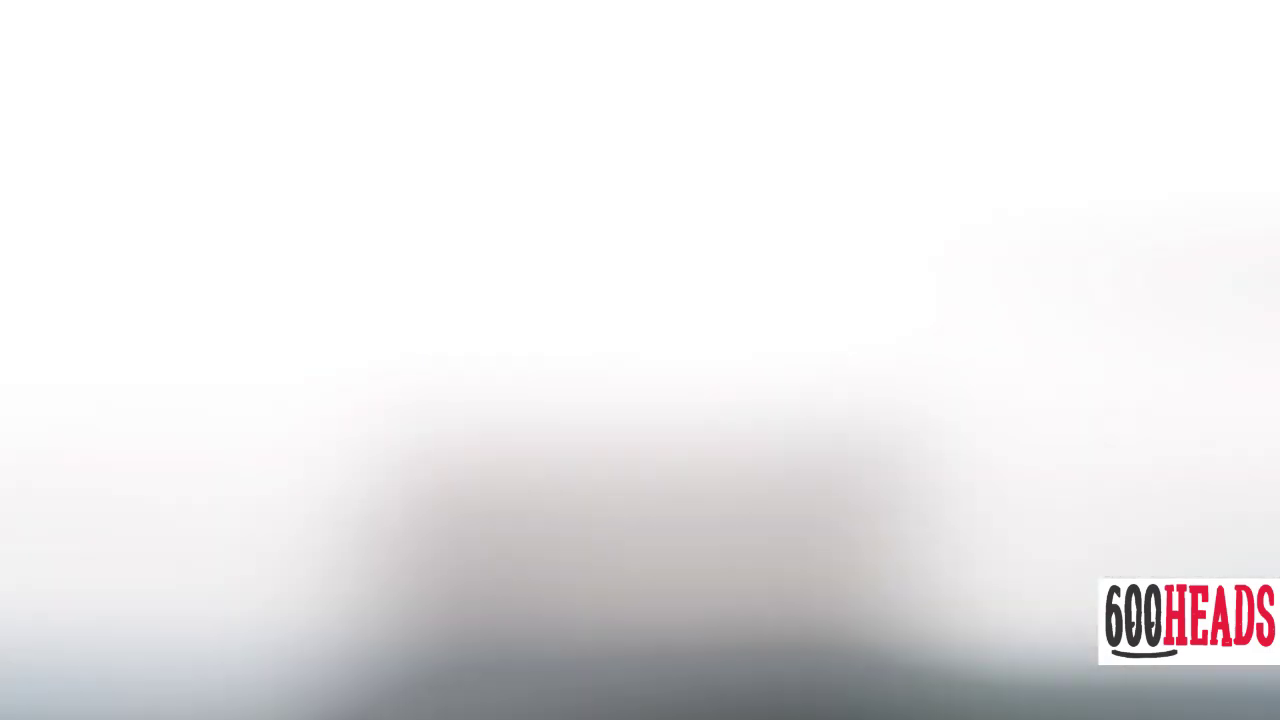